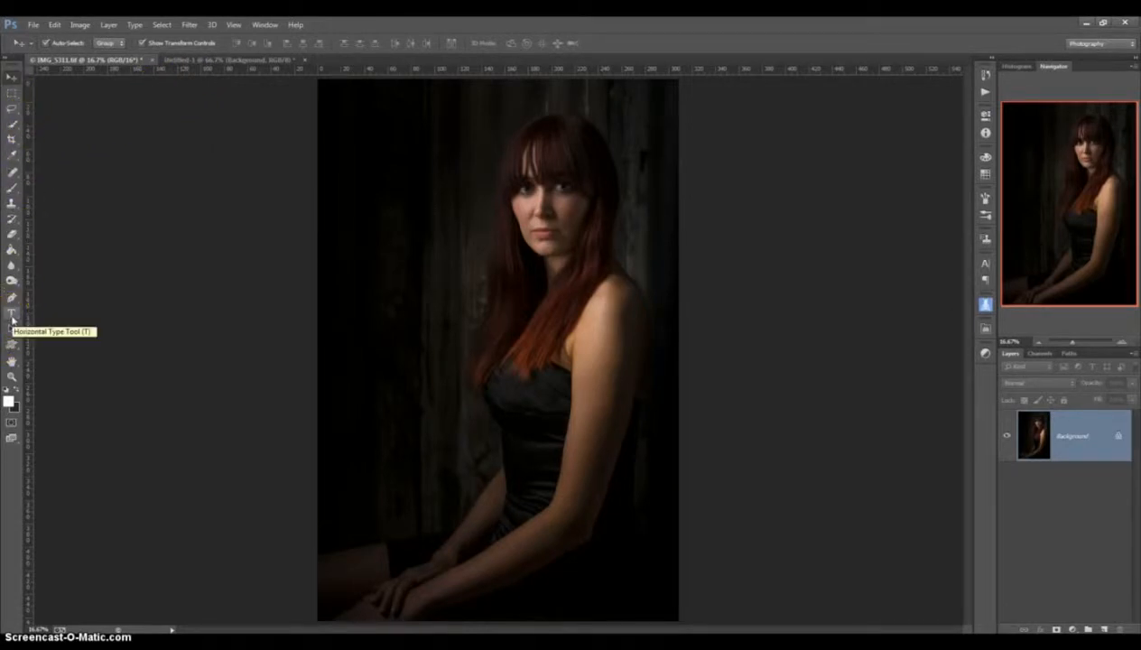
# Step: Type the photographer's name plus '| PHOTOGRAPHY' as a white Candara 36 pt text layer along the bottom edge
pyautogui.click(12, 314)
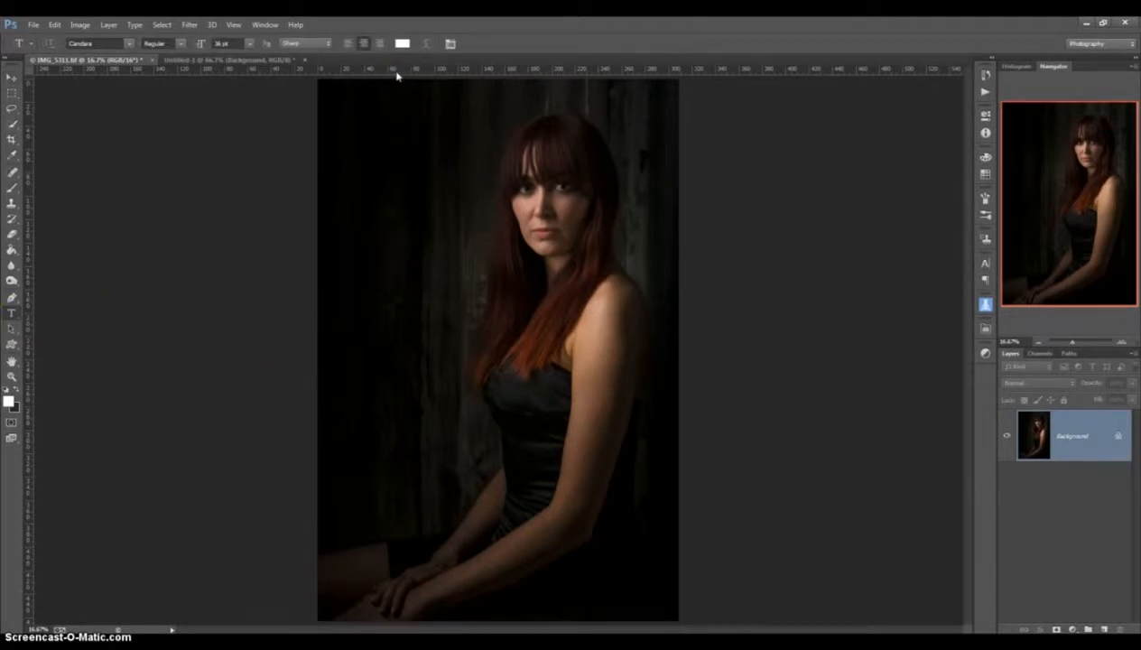
pyautogui.moveTo(397, 76); pyautogui.dragTo(394, 363)
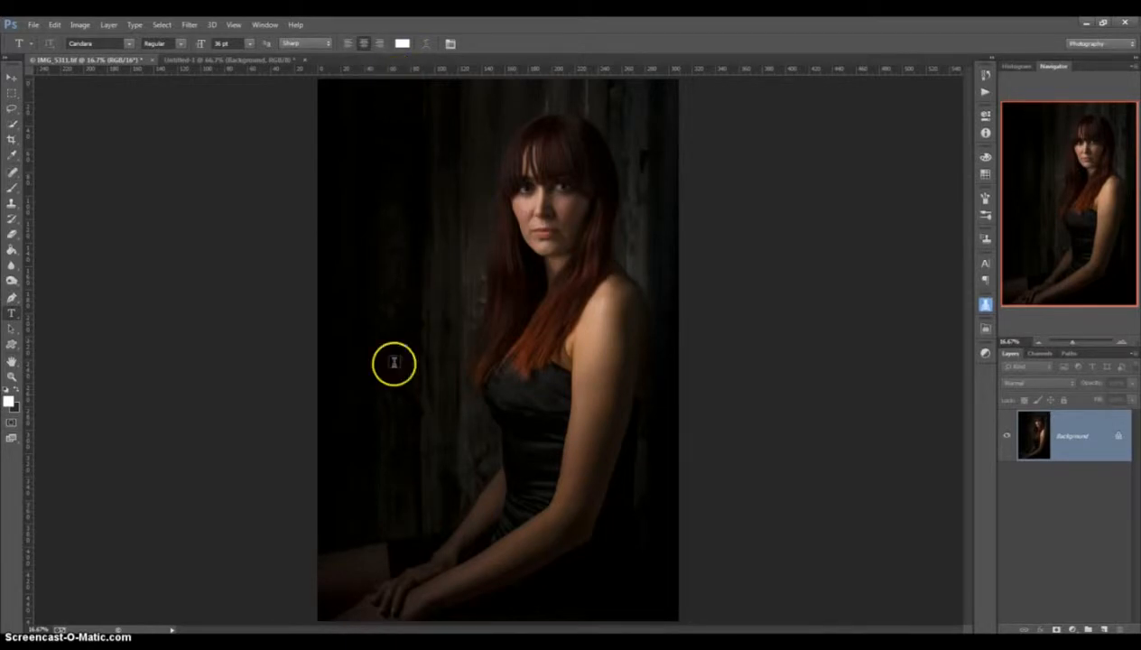
pyautogui.click(369, 446)
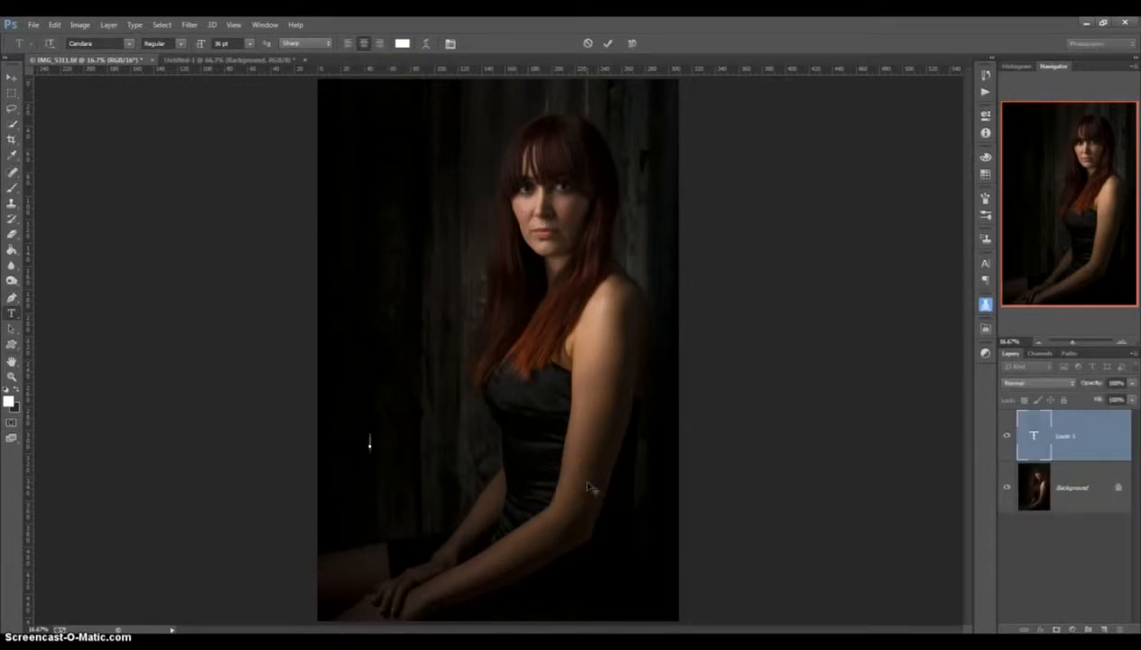
pyautogui.write('GRAEM')
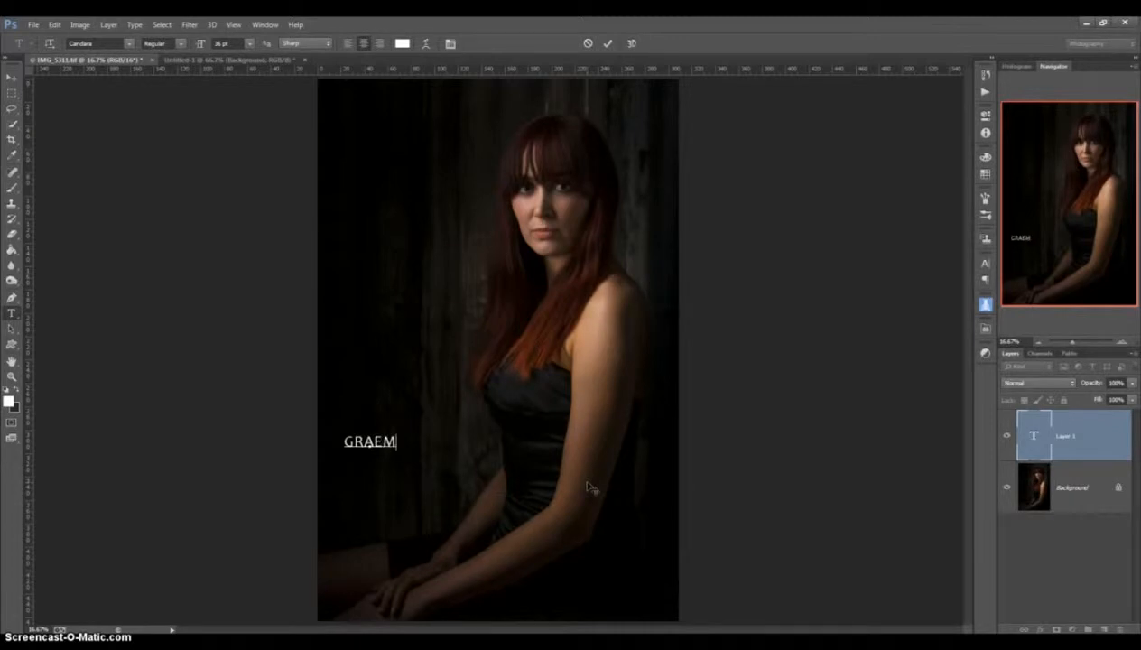
pyautogui.write('E WEBB')
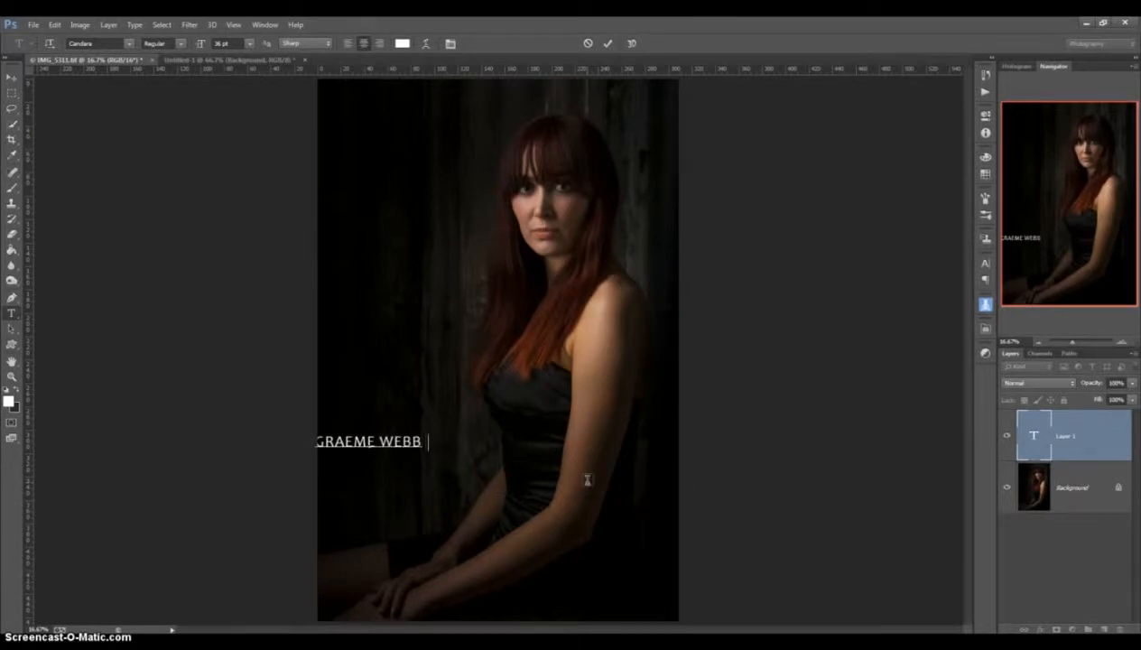
pyautogui.write(' | P')
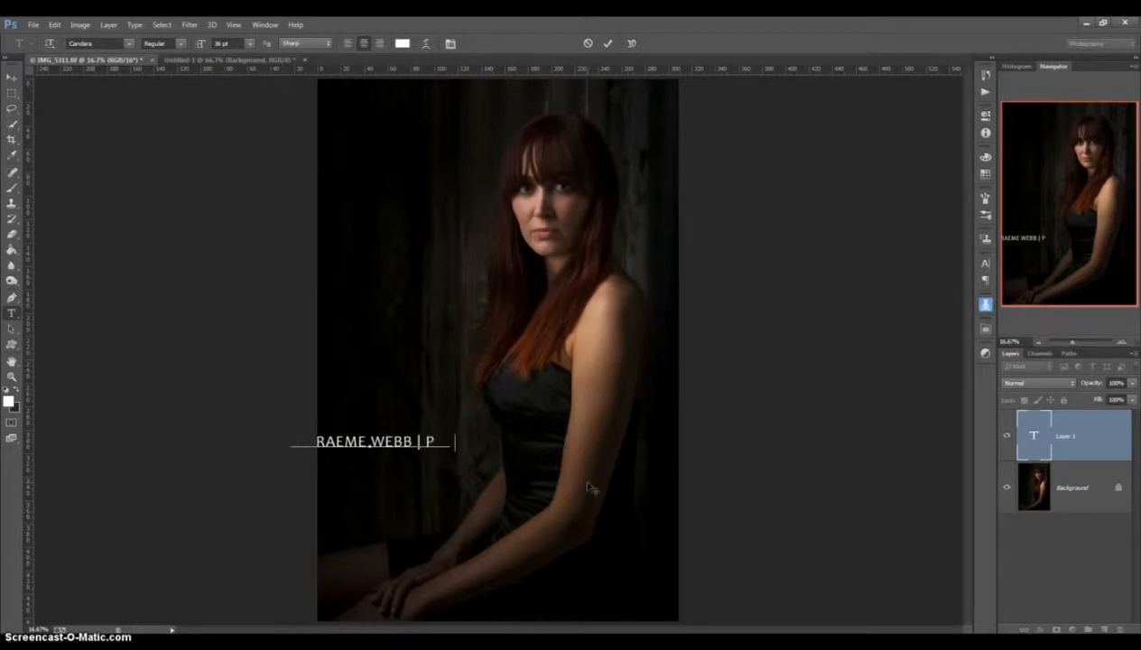
pyautogui.write('HOTOGRAPHY')
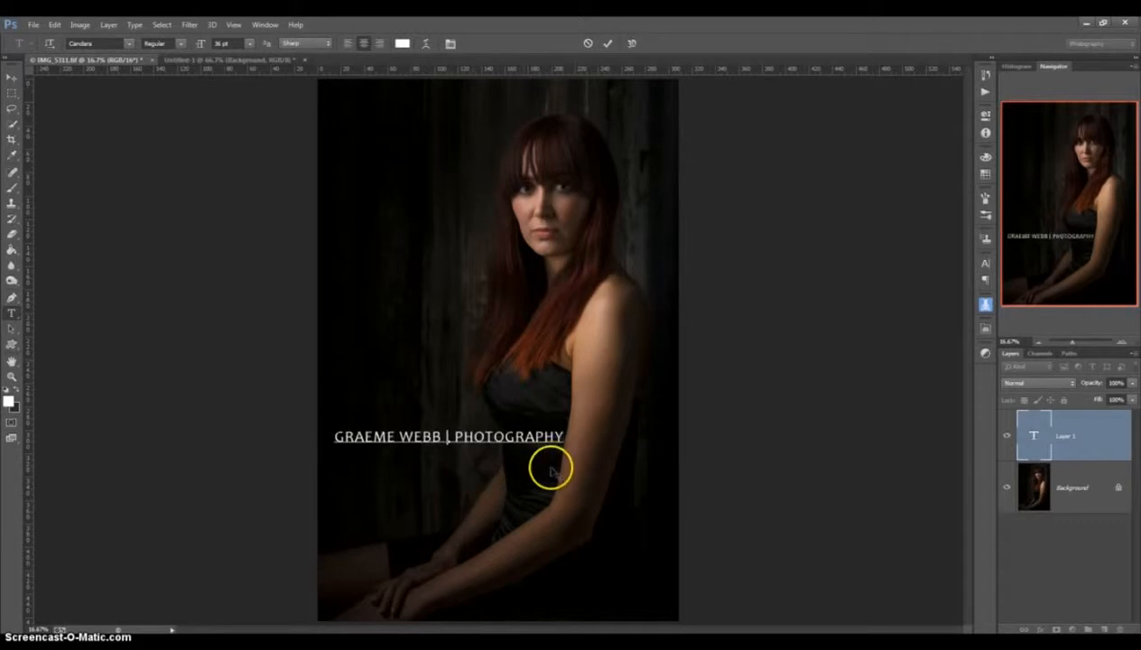
pyautogui.click(481, 454)
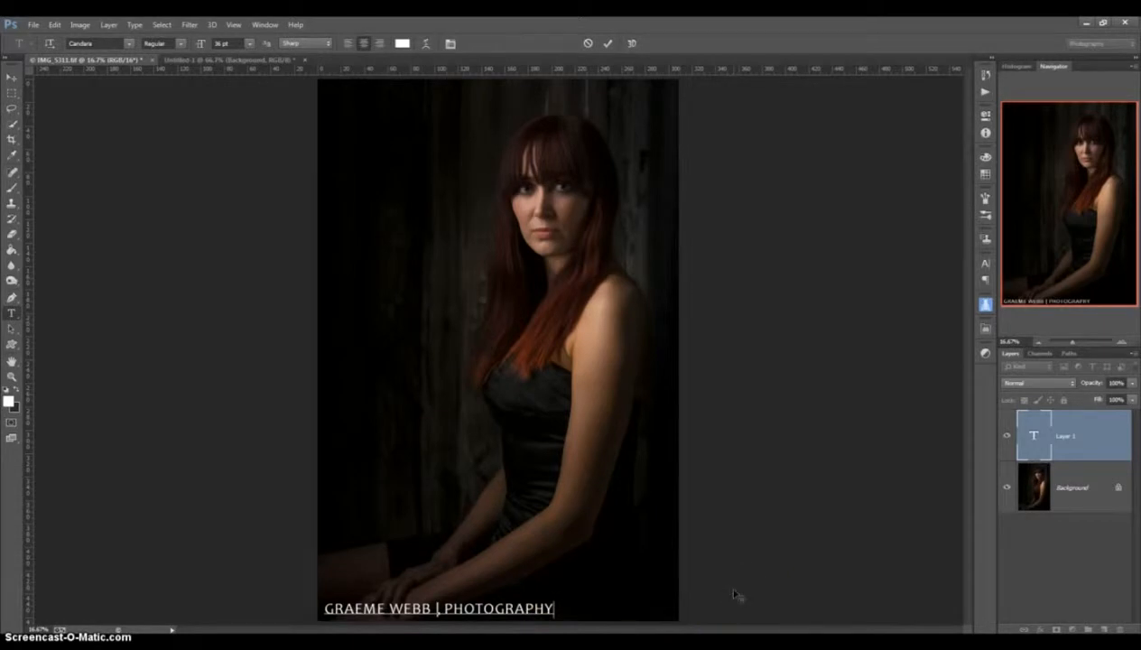
pyautogui.click(11, 76)
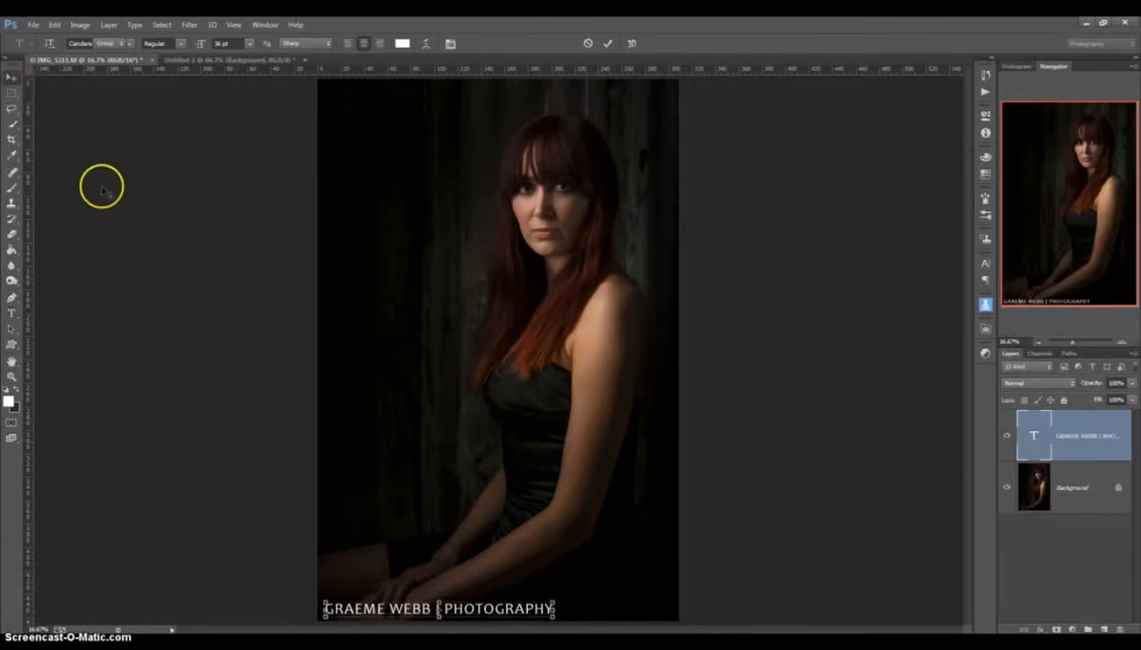
# Step: Drop the watermark text layer's opacity to about 35% so it looks faint
pyautogui.click(1083, 479)
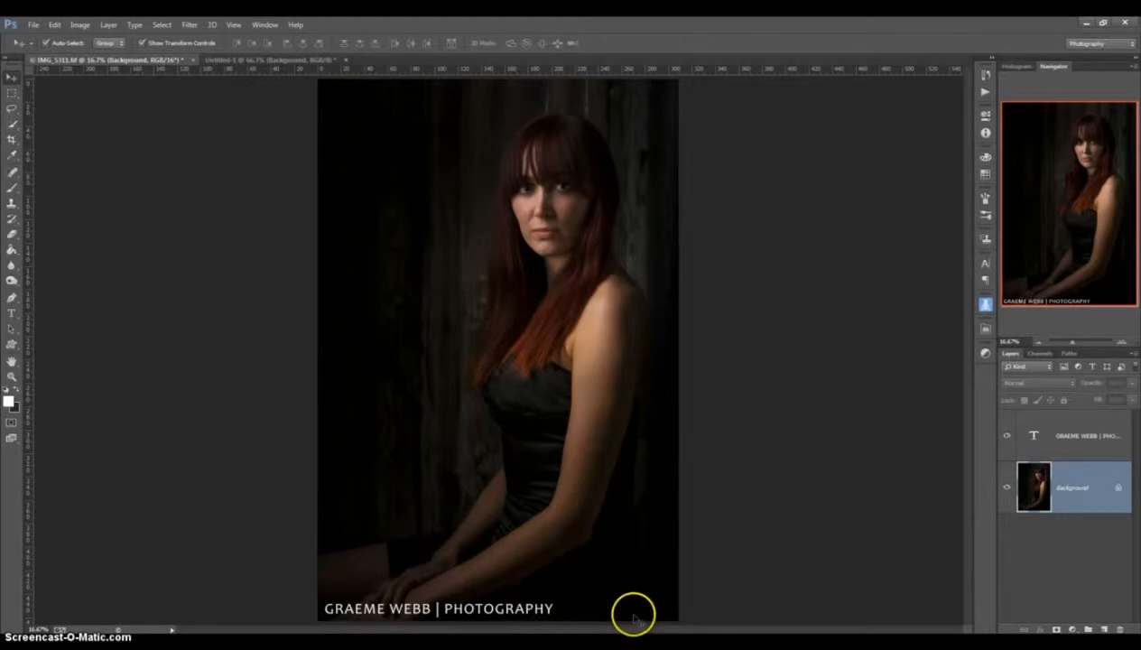
pyautogui.click(1097, 435)
pyautogui.moveTo(1131, 389); pyautogui.dragTo(1101, 399)
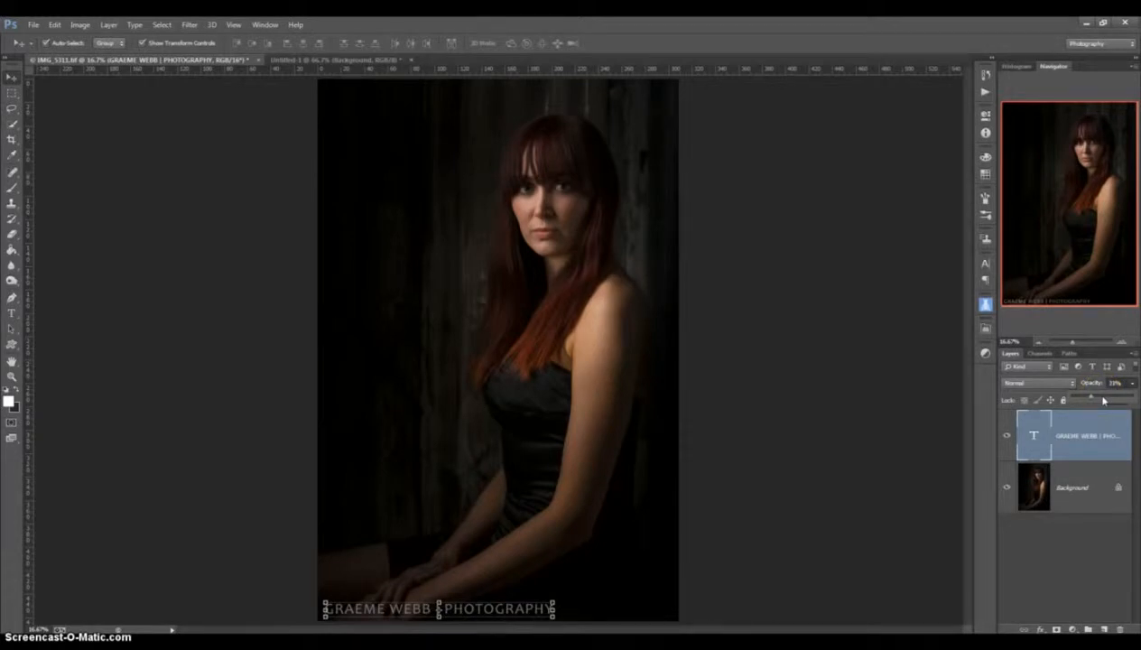
pyautogui.click(865, 482)
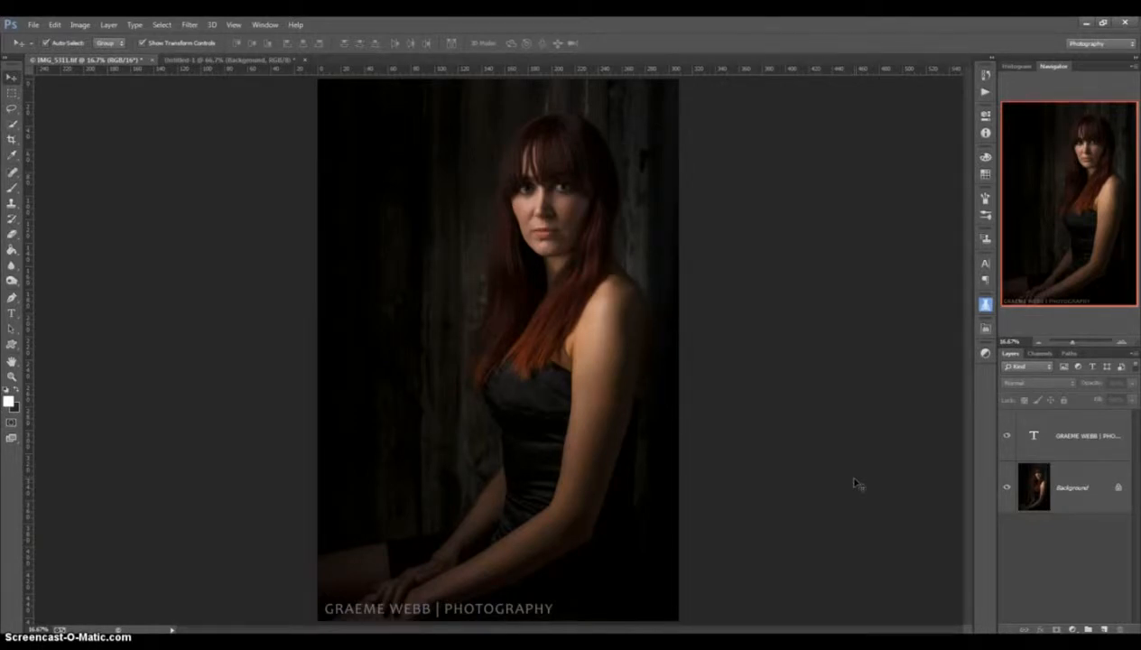
# Step: Drag the watermark up from the bottom edge onto the model's chest
pyautogui.click(852, 480)
pyautogui.moveTo(850, 481)
pyautogui.mouseDown()
pyautogui.moveTo(577, 568)
pyautogui.moveTo(515, 619)
pyautogui.moveTo(550, 593)
pyautogui.moveTo(544, 607)
pyautogui.mouseUp()
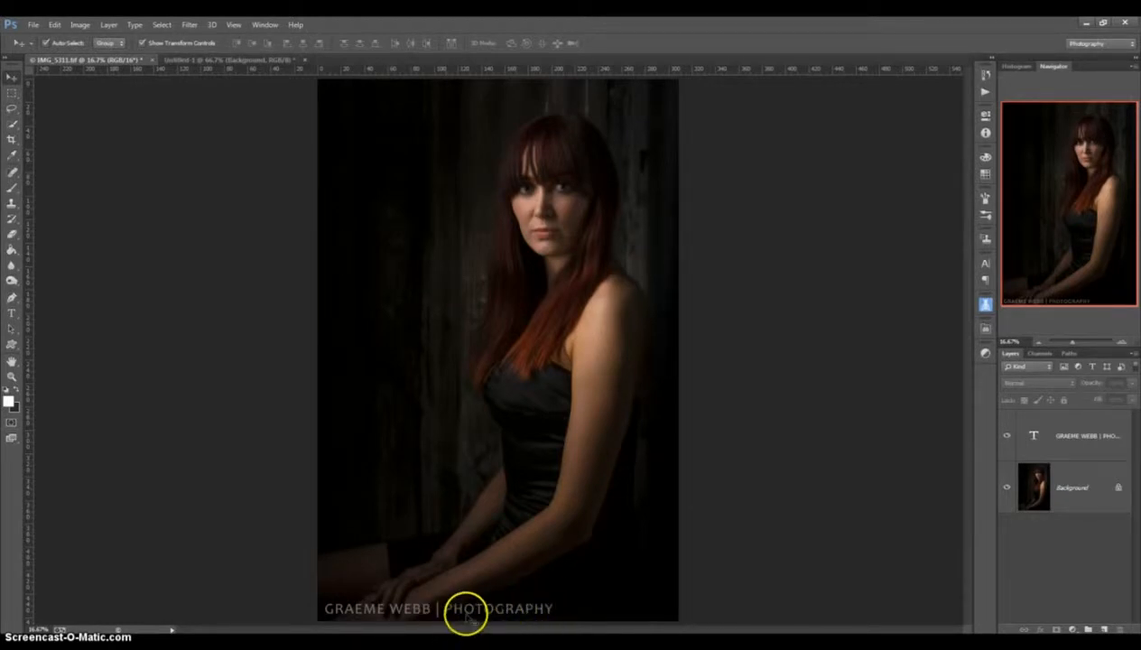
pyautogui.moveTo(466, 613); pyautogui.dragTo(534, 352)
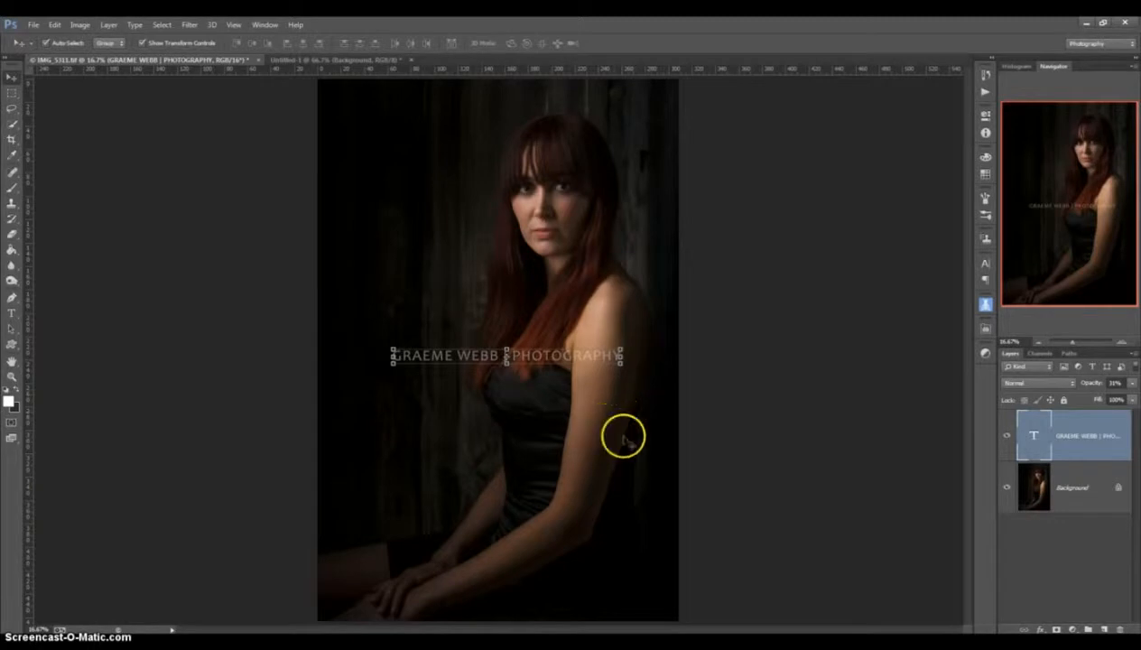
pyautogui.click(774, 386)
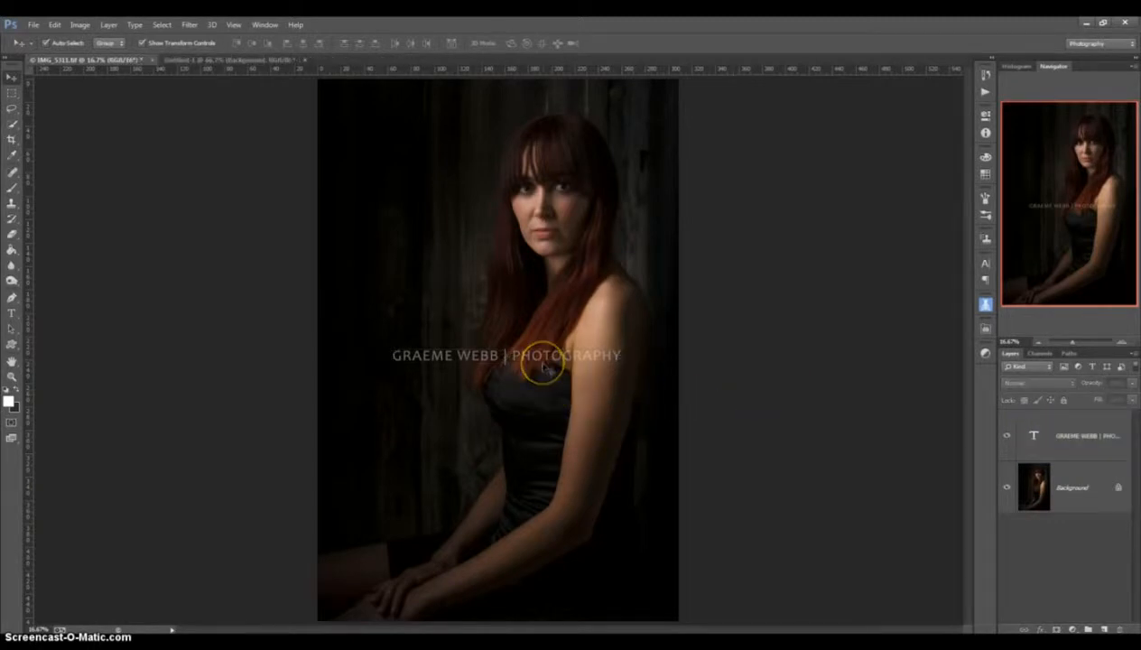
# Step: Raise the watermark text layer's opacity back up to about 80%
pyautogui.moveTo(527, 359); pyautogui.dragTo(603, 364)
pyautogui.click(603, 364)
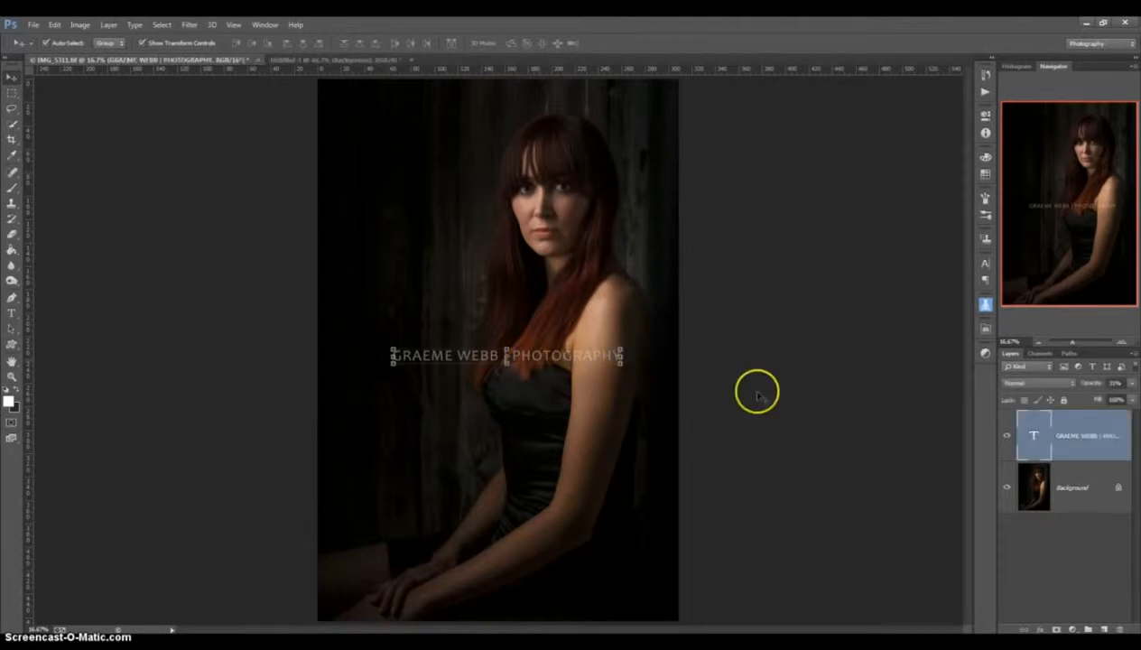
pyautogui.moveTo(1132, 386); pyautogui.dragTo(1105, 399)
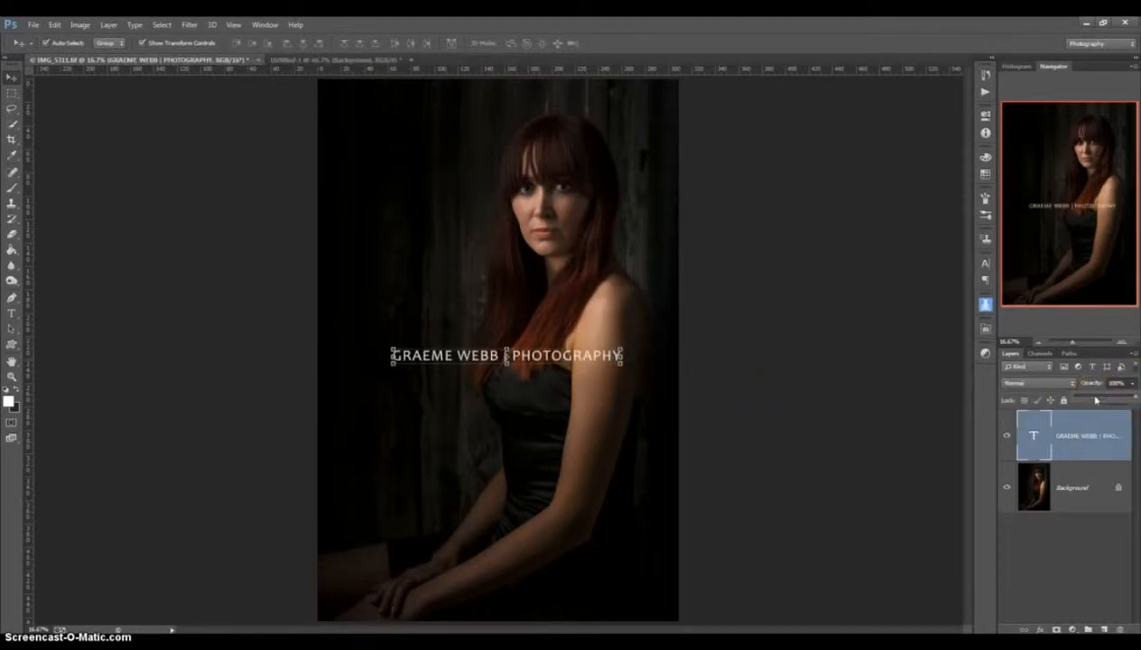
pyautogui.click(782, 402)
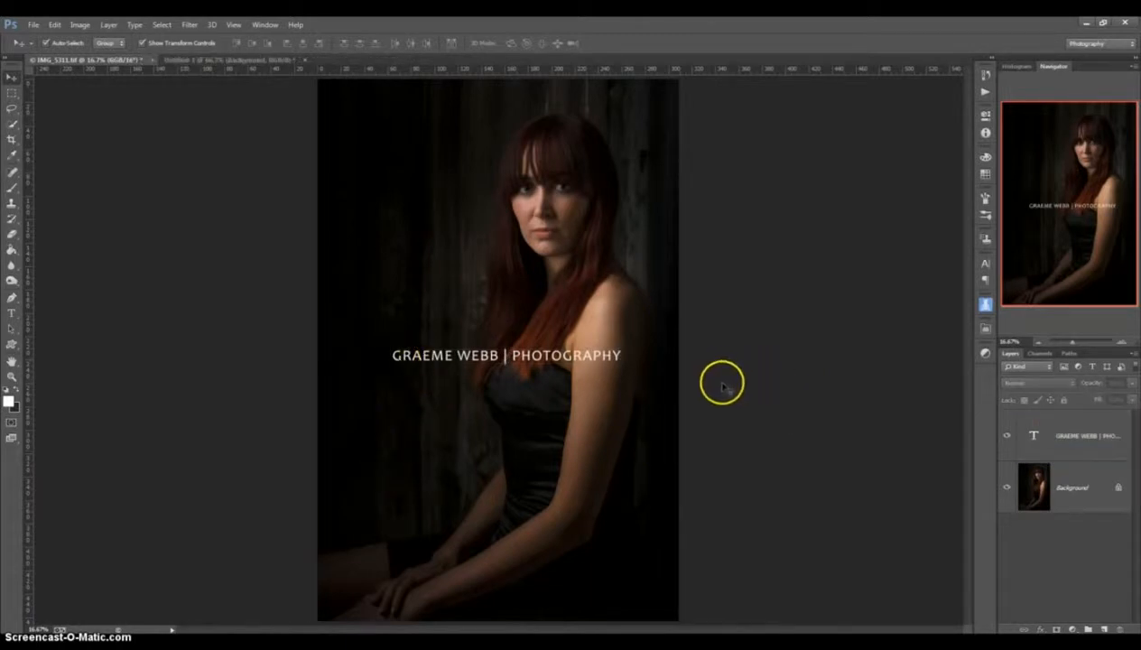
# Step: Recolour the selected watermark text to mid grey 808080 (RGB 128, 128, 128)
pyautogui.doubleClick(1033, 431)
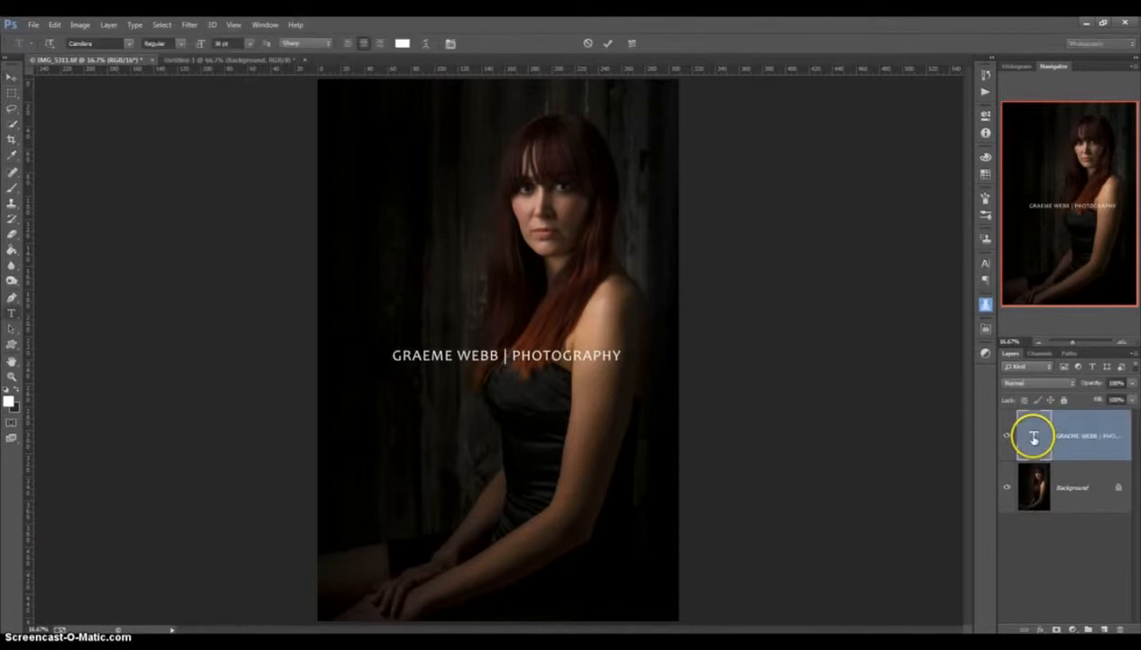
pyautogui.click(402, 43)
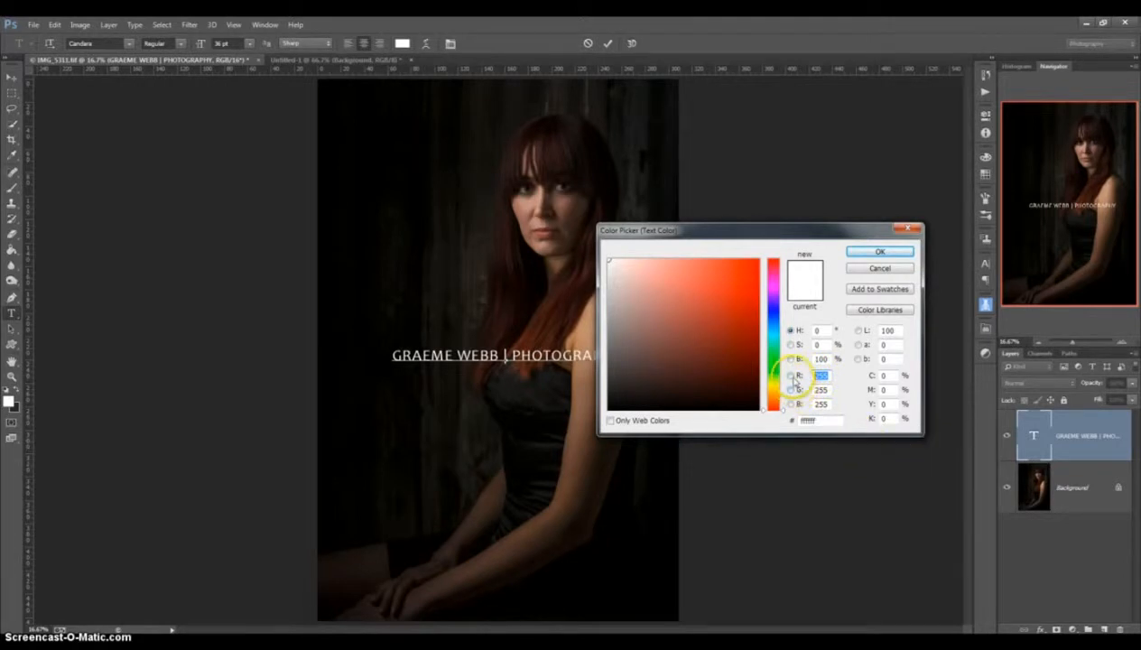
pyautogui.write('12')
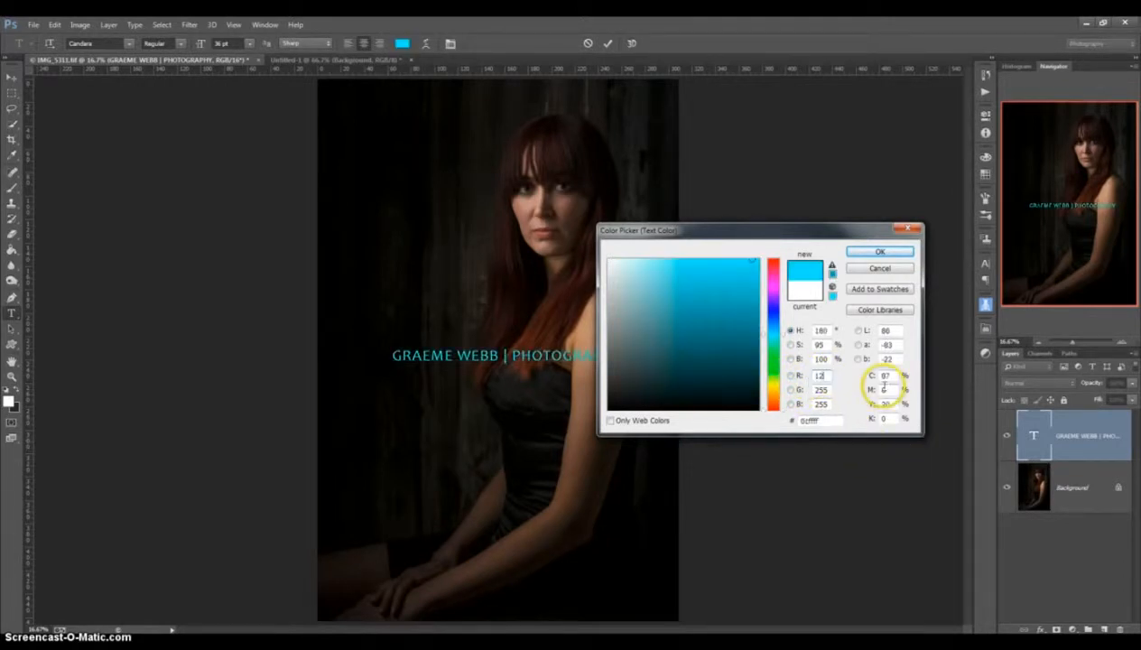
pyautogui.write('8')
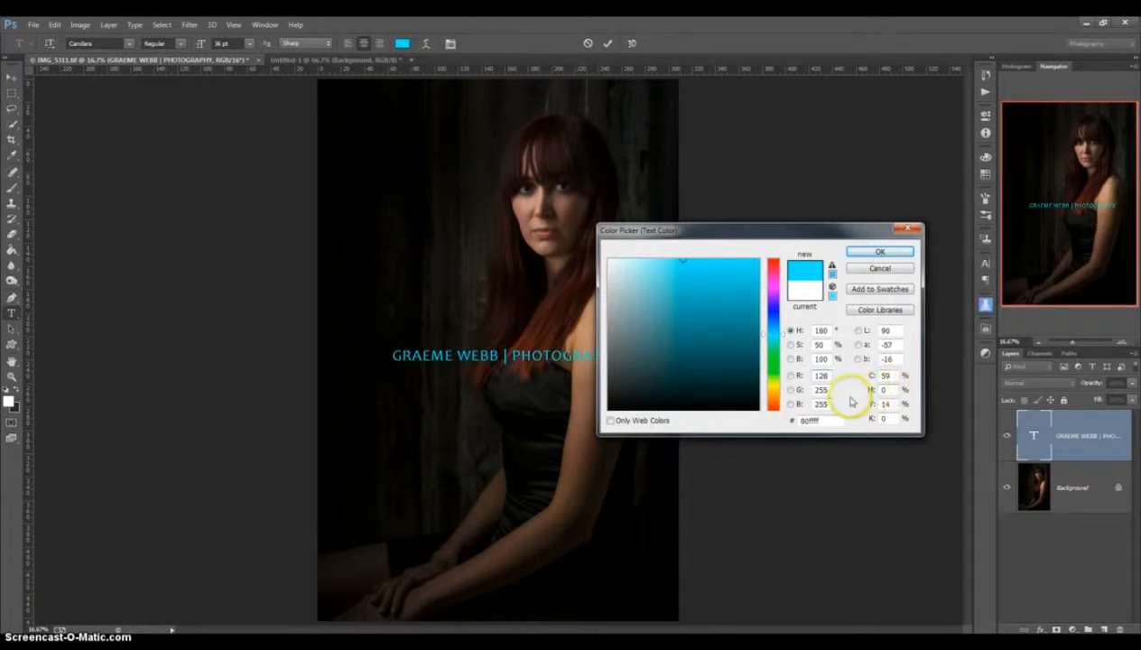
pyautogui.doubleClick(818, 390)
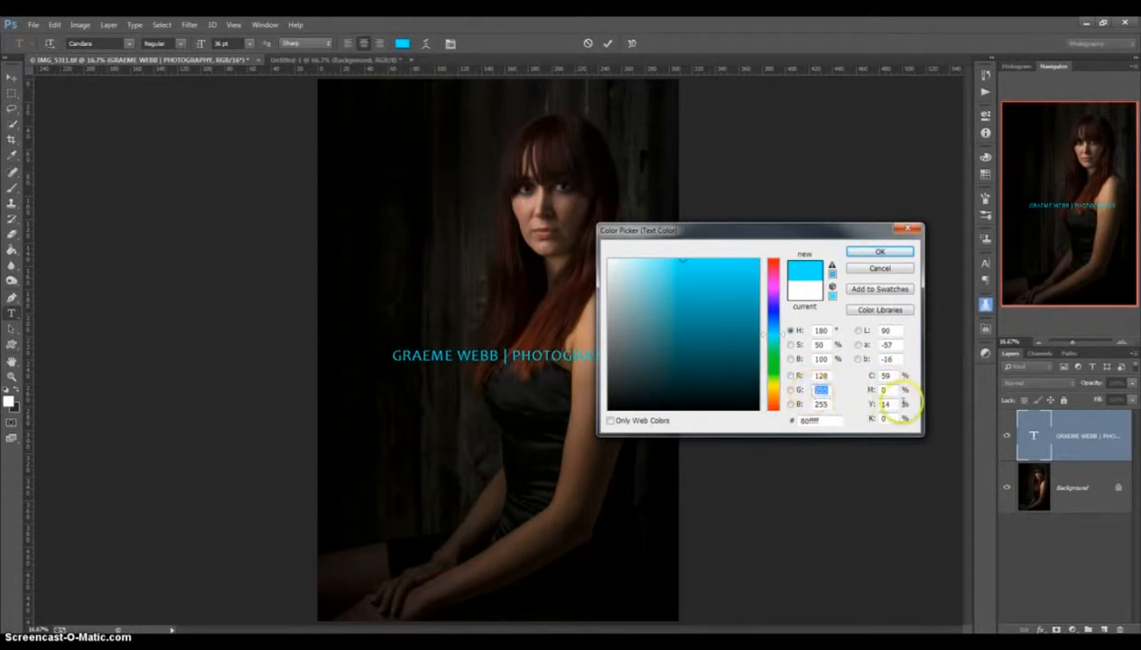
pyautogui.write('128')
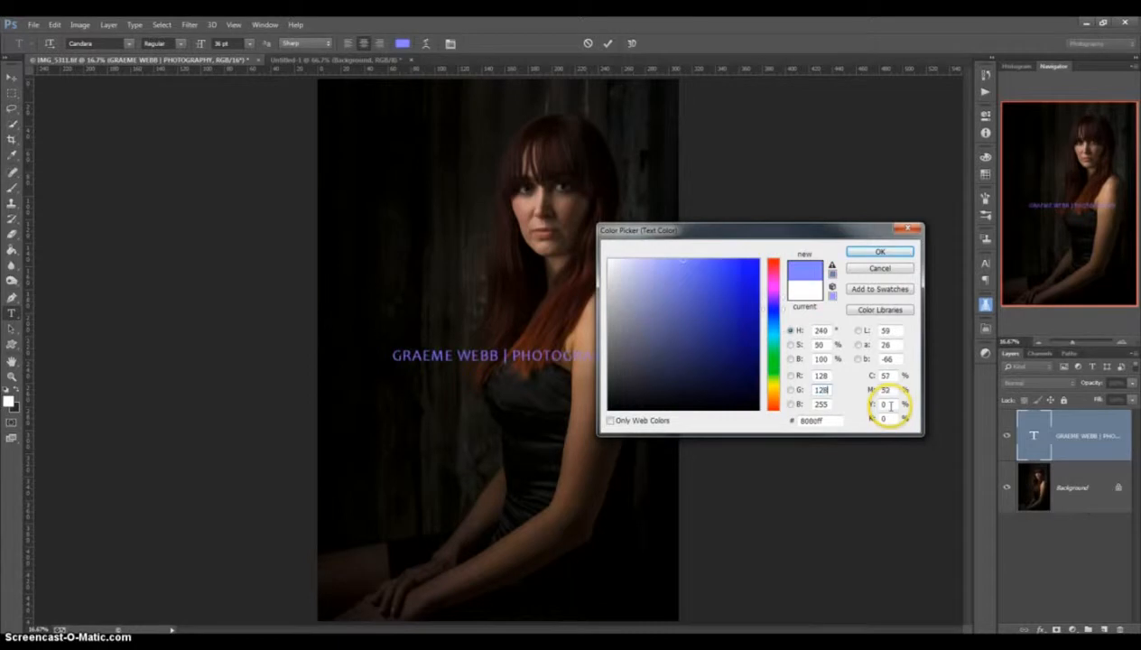
pyautogui.doubleClick(823, 404)
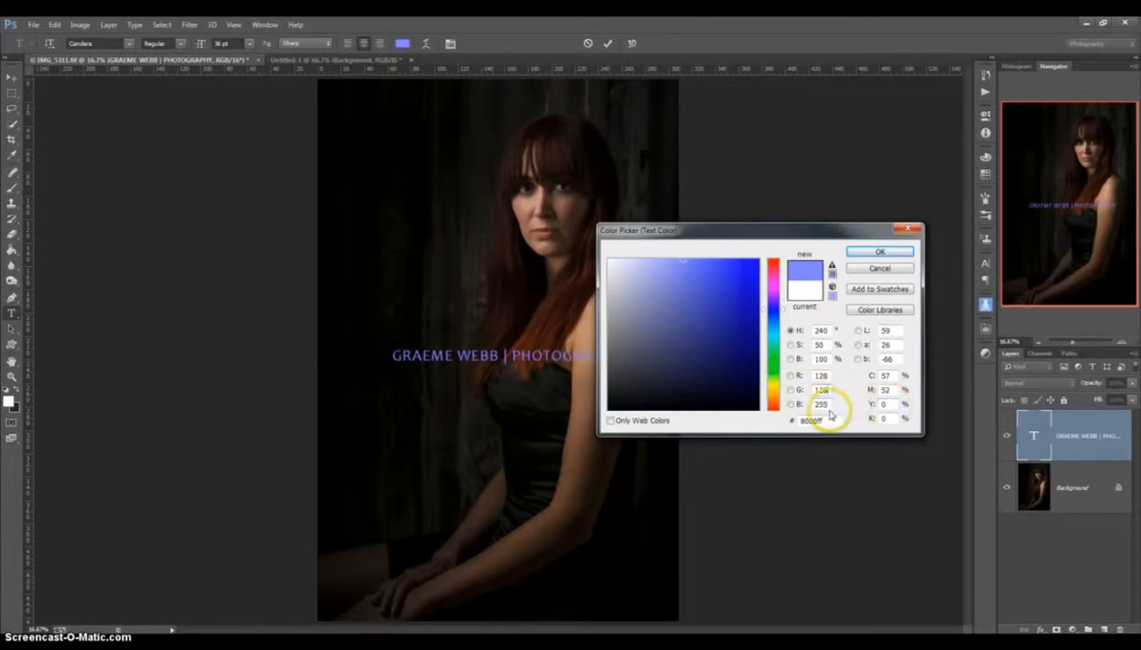
pyautogui.click(825, 404)
pyautogui.write('128')
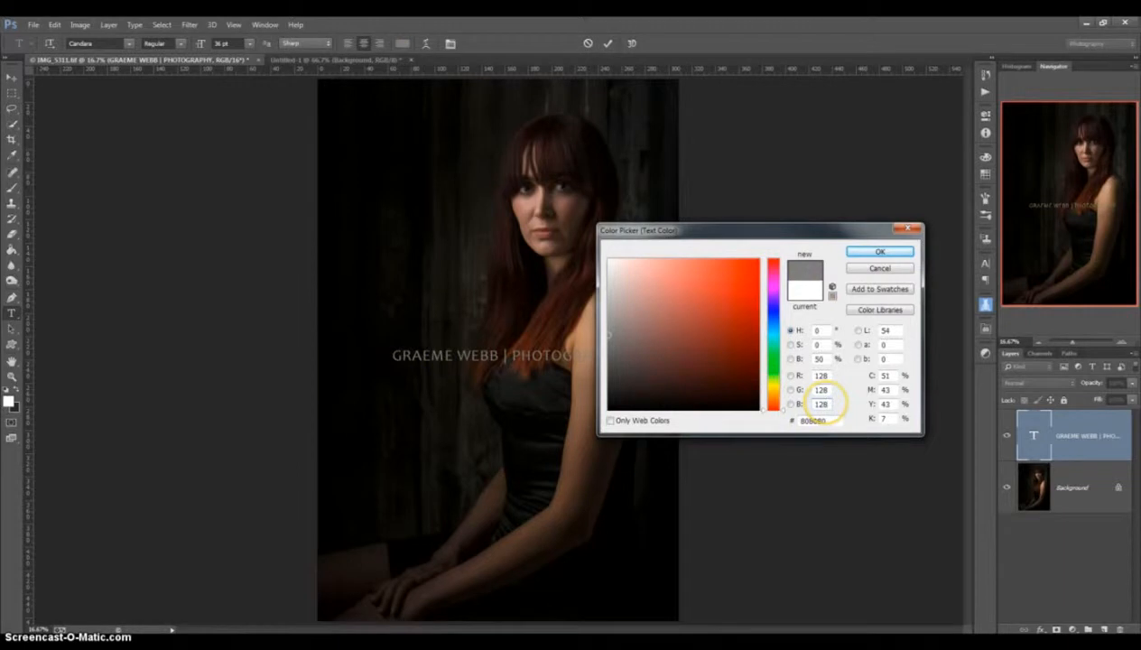
pyautogui.press('Return')
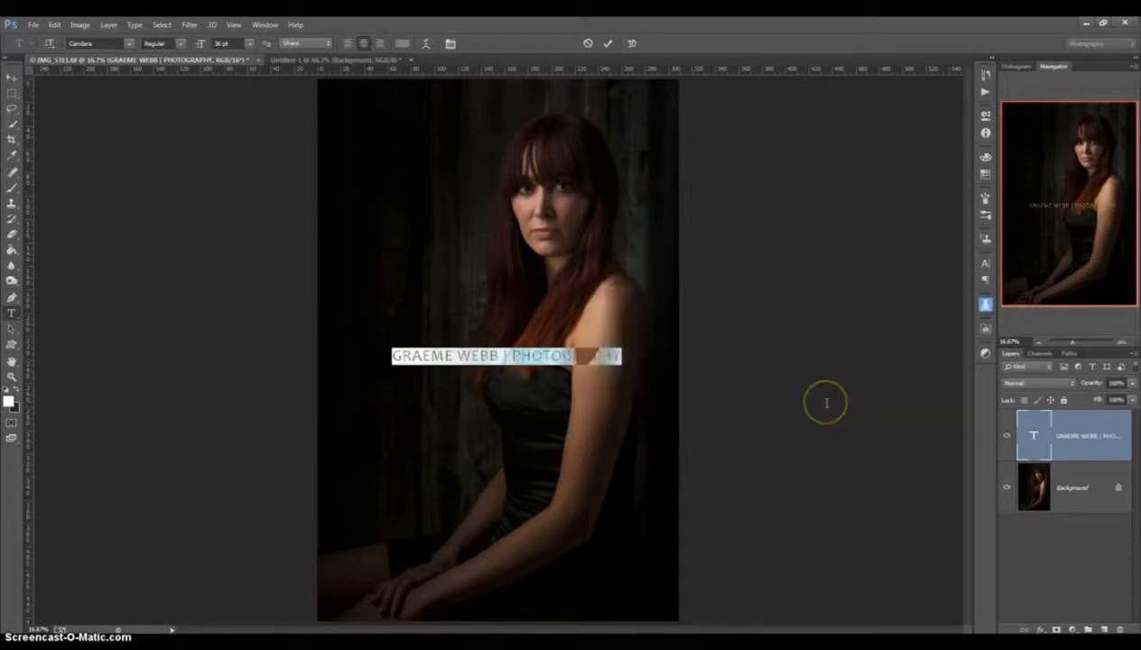
# Step: Enlarge the watermark to 48 pt, nudge it left to recentre, and commit the text
pyautogui.click(250, 43)
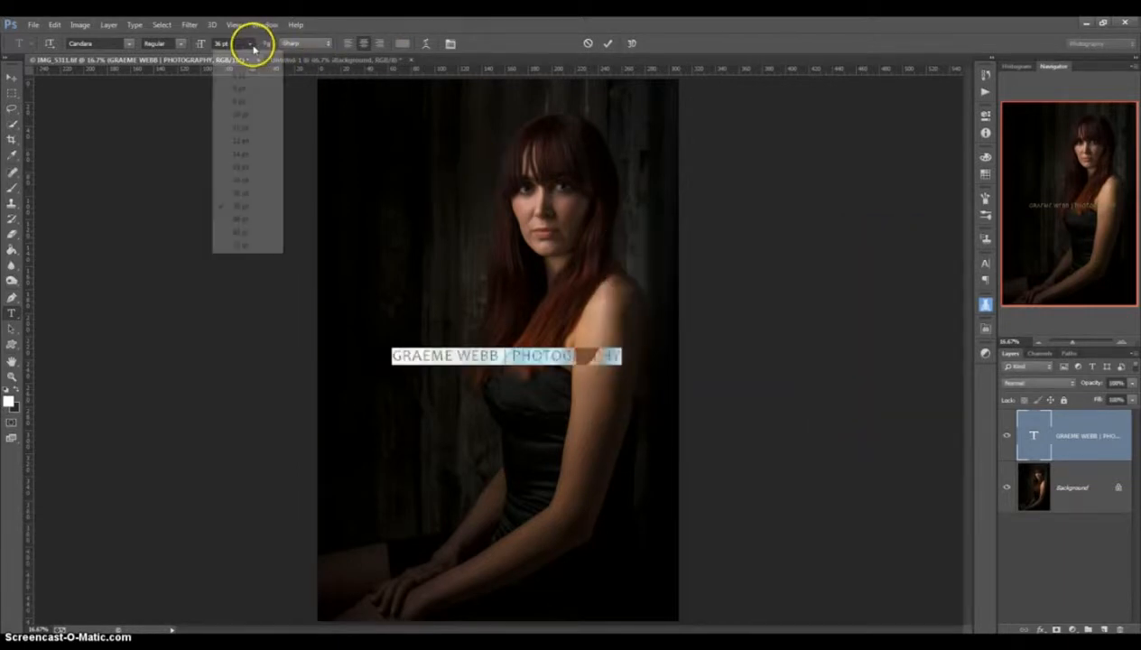
pyautogui.click(238, 219)
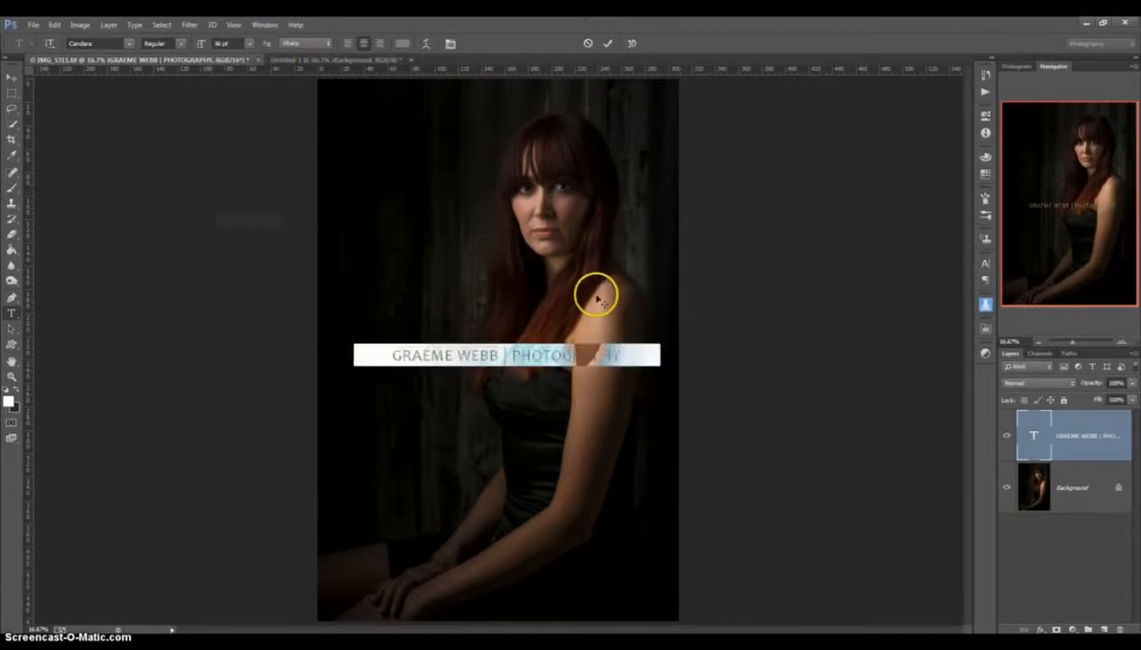
pyautogui.moveTo(596, 387); pyautogui.dragTo(589, 391)
pyautogui.click(589, 391)
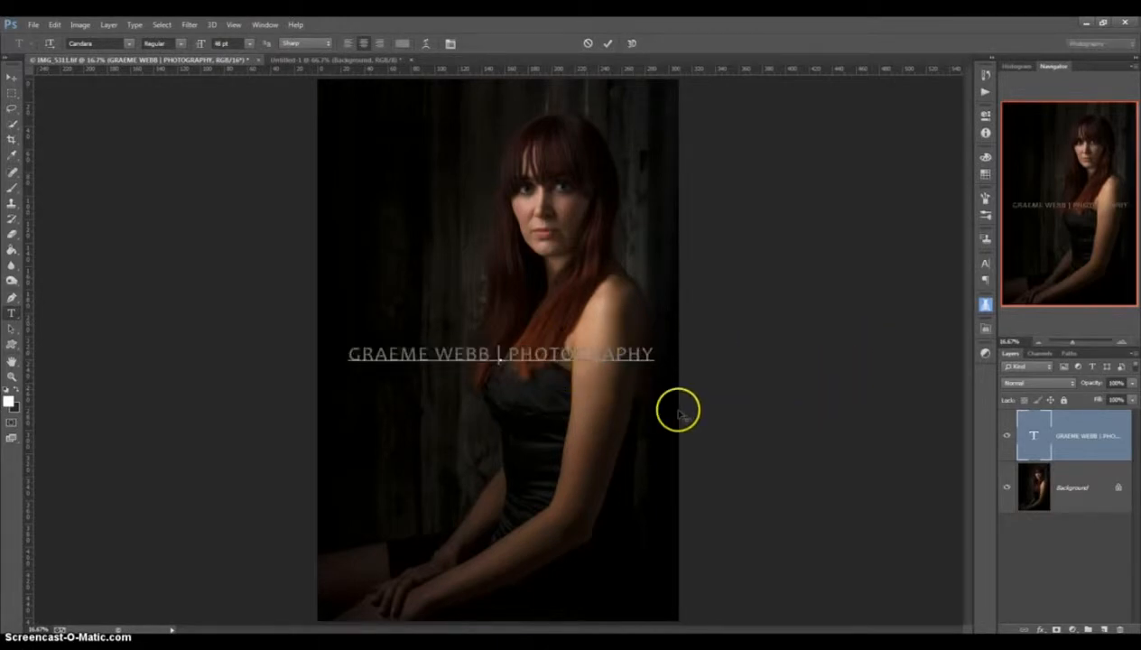
pyautogui.click(1086, 451)
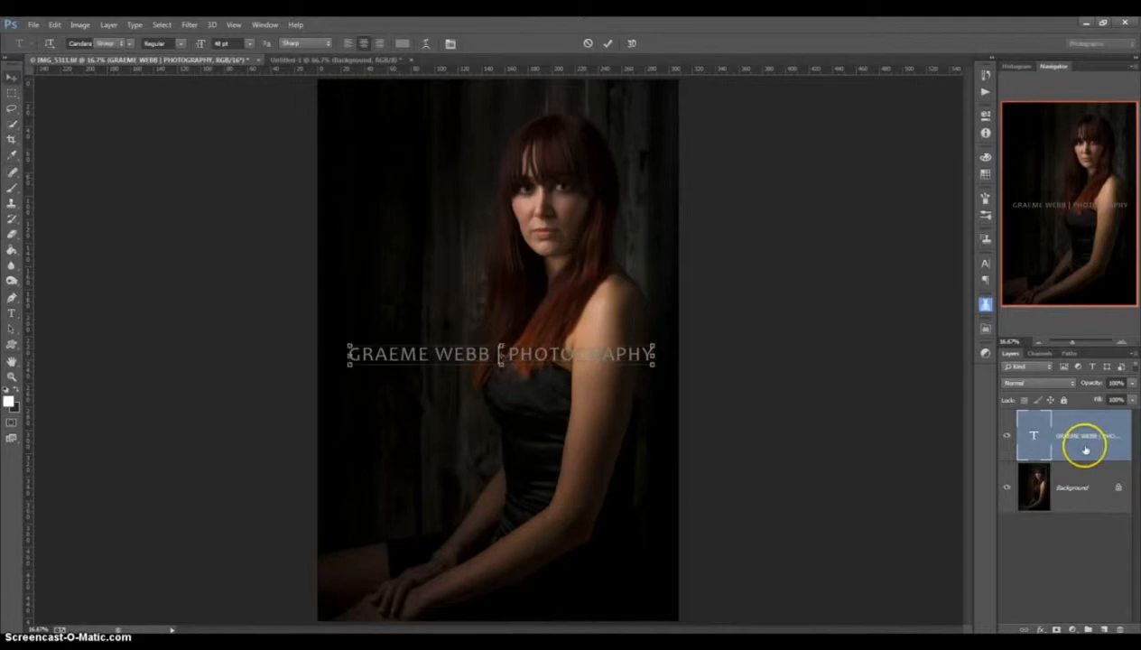
pyautogui.press('v')
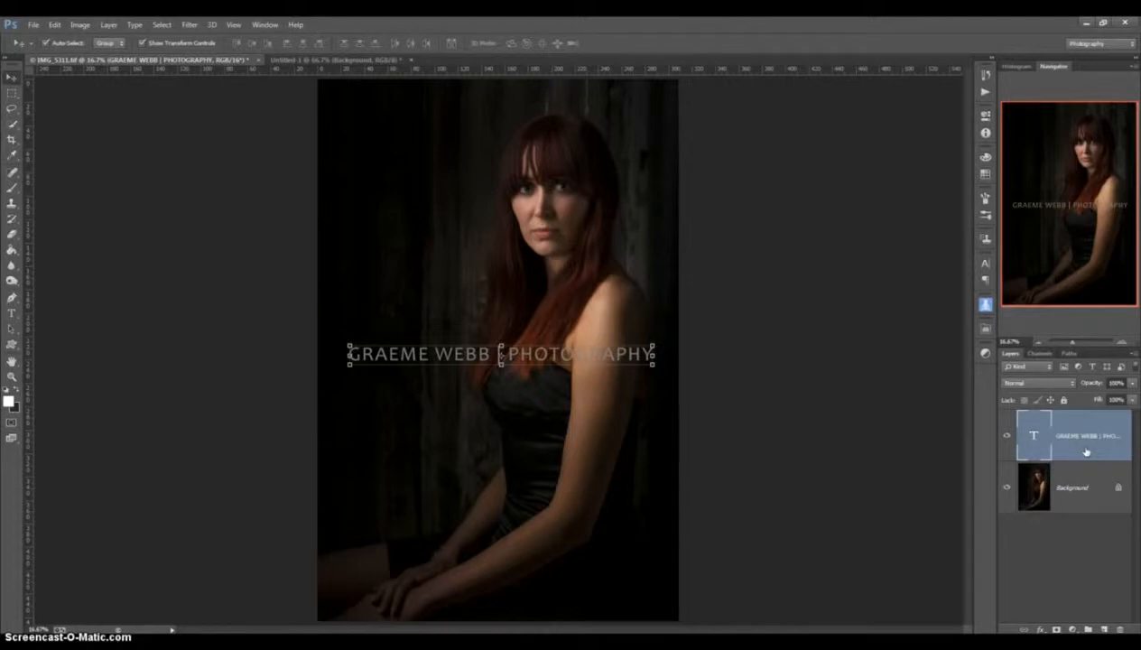
pyautogui.click(1066, 444)
# Step: Add a Bevel & Emboss layer style to the watermark text with live preview
pyautogui.click(1043, 631)
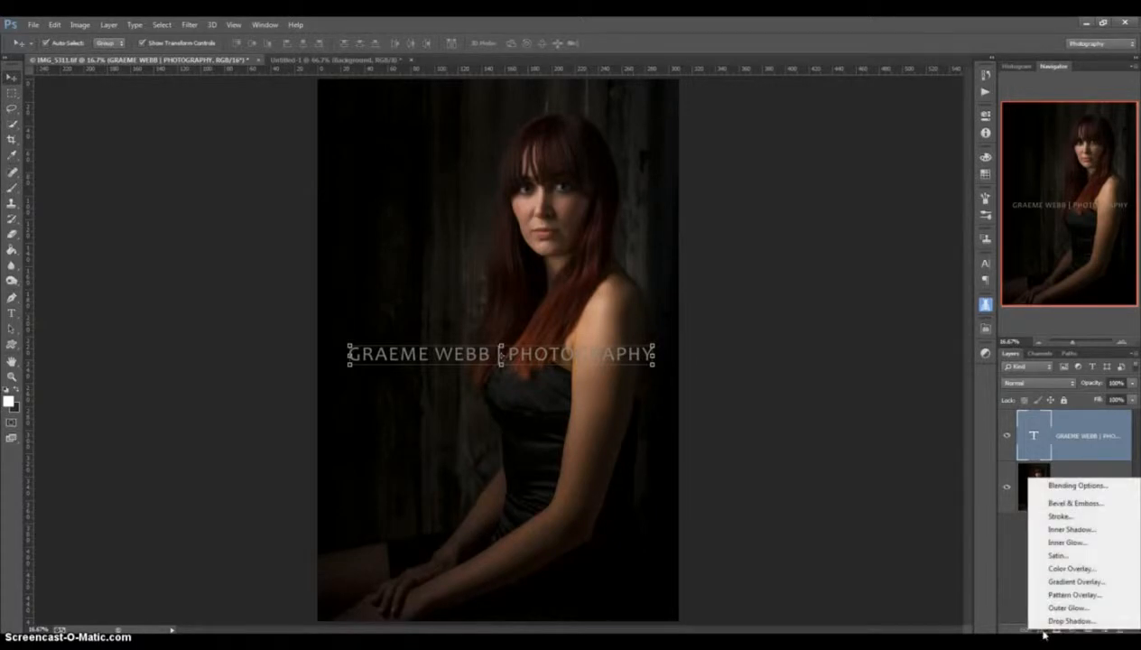
pyautogui.click(1064, 504)
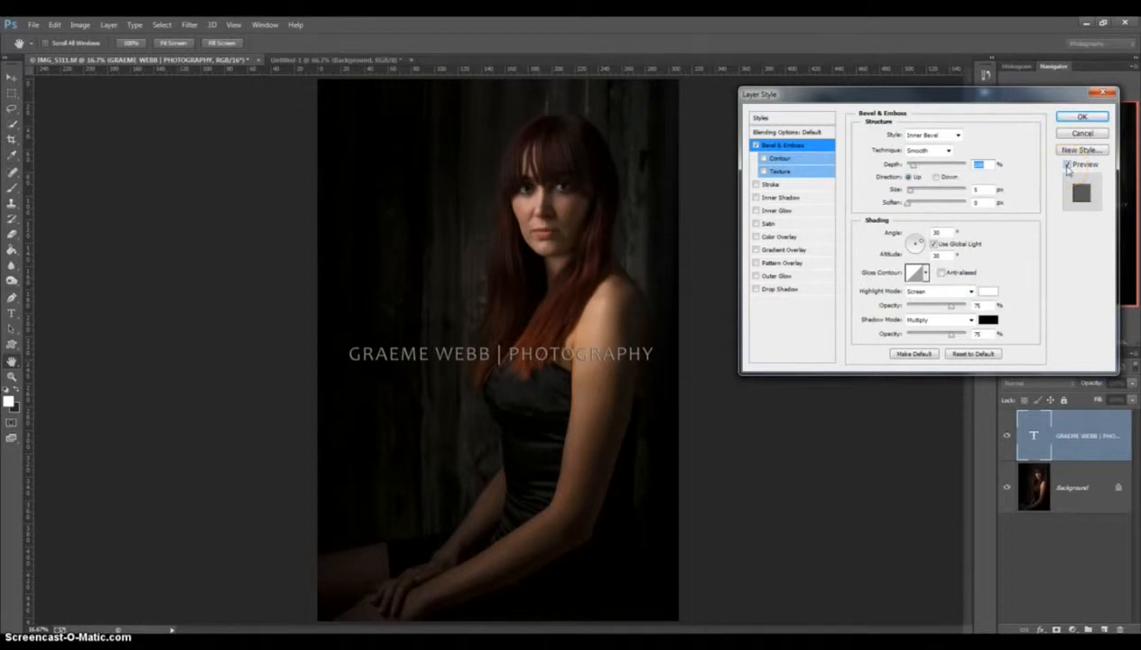
pyautogui.click(1068, 166)
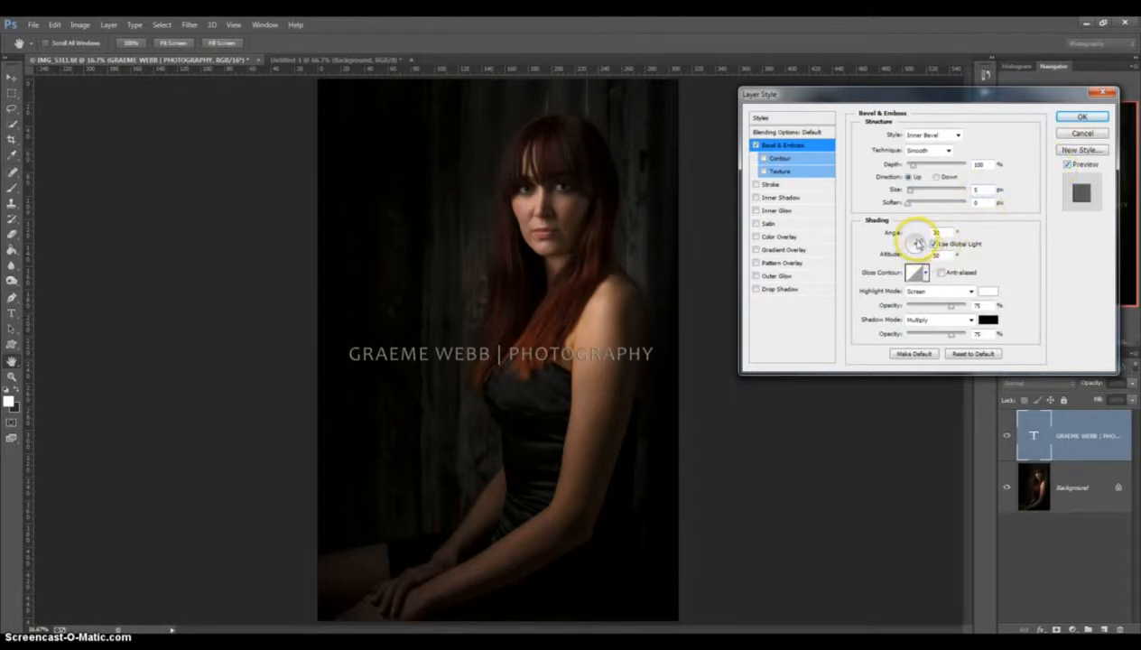
# Step: Adjust the bevel's lighting to about 30° angle and 32 altitude
pyautogui.moveTo(925, 239)
pyautogui.mouseDown()
pyautogui.moveTo(909, 237)
pyautogui.moveTo(920, 240)
pyautogui.mouseUp()
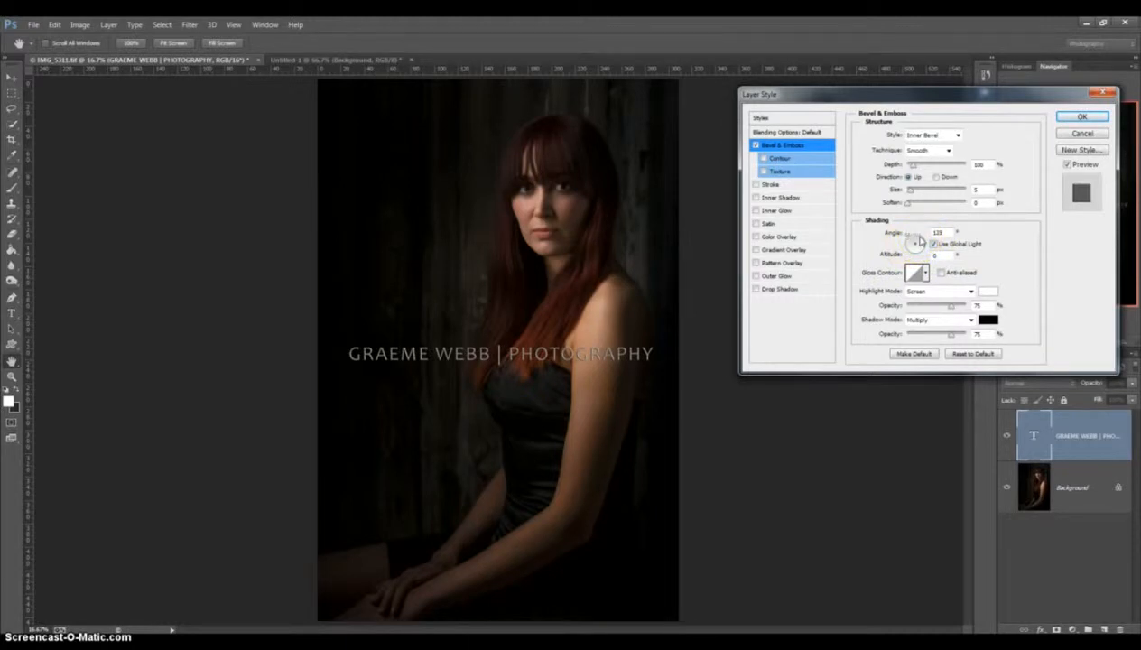
pyautogui.moveTo(921, 240); pyautogui.dragTo(914, 240)
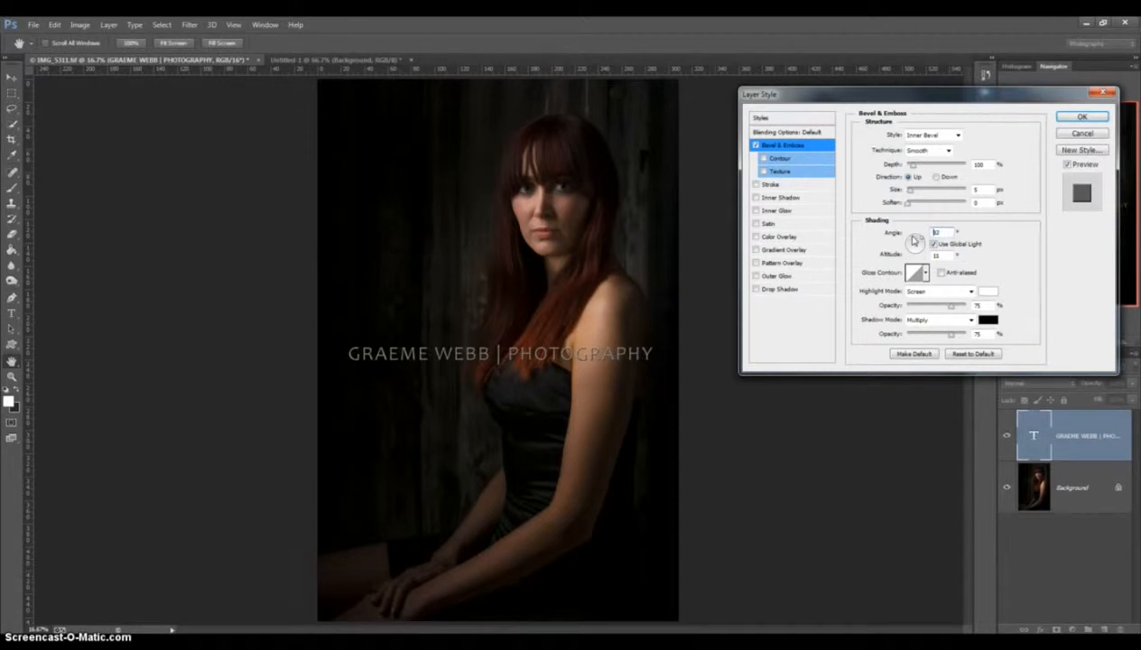
pyautogui.moveTo(914, 241)
pyautogui.mouseDown()
pyautogui.moveTo(936, 235)
pyautogui.moveTo(934, 262)
pyautogui.moveTo(924, 243)
pyautogui.mouseUp()
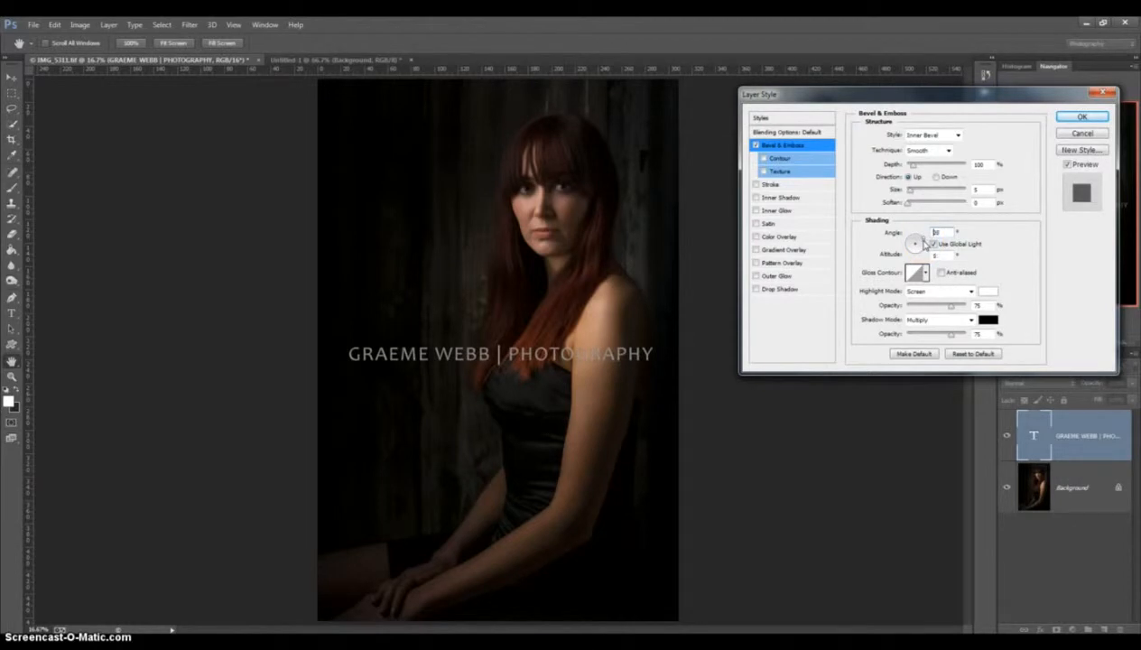
pyautogui.moveTo(937, 233); pyautogui.dragTo(900, 232)
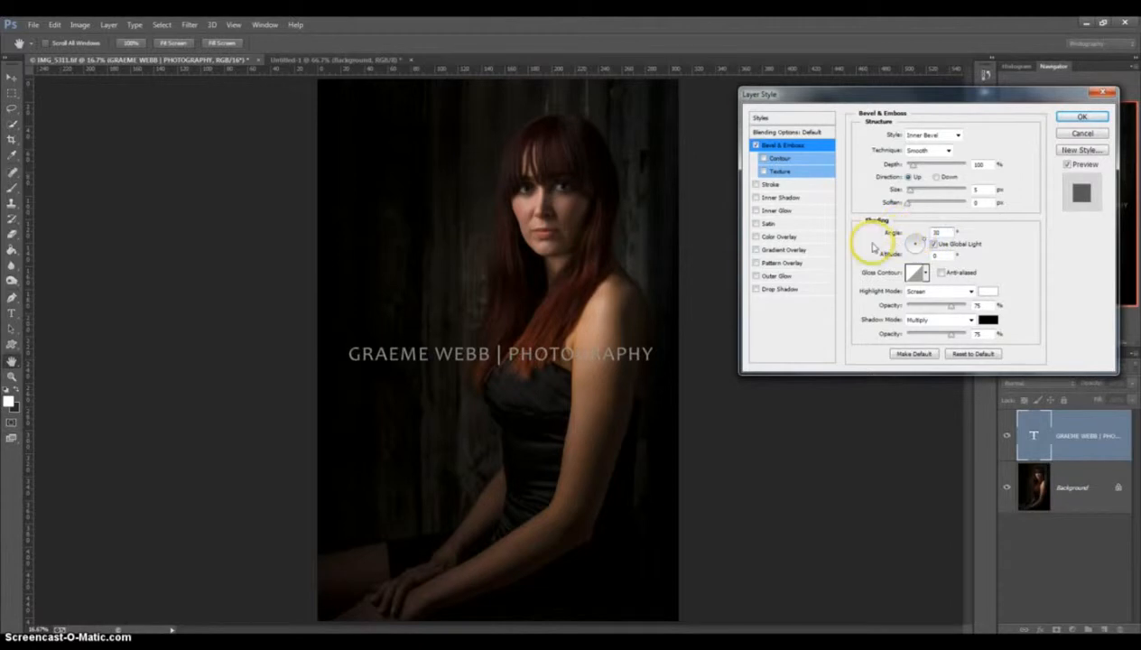
pyautogui.click(922, 242)
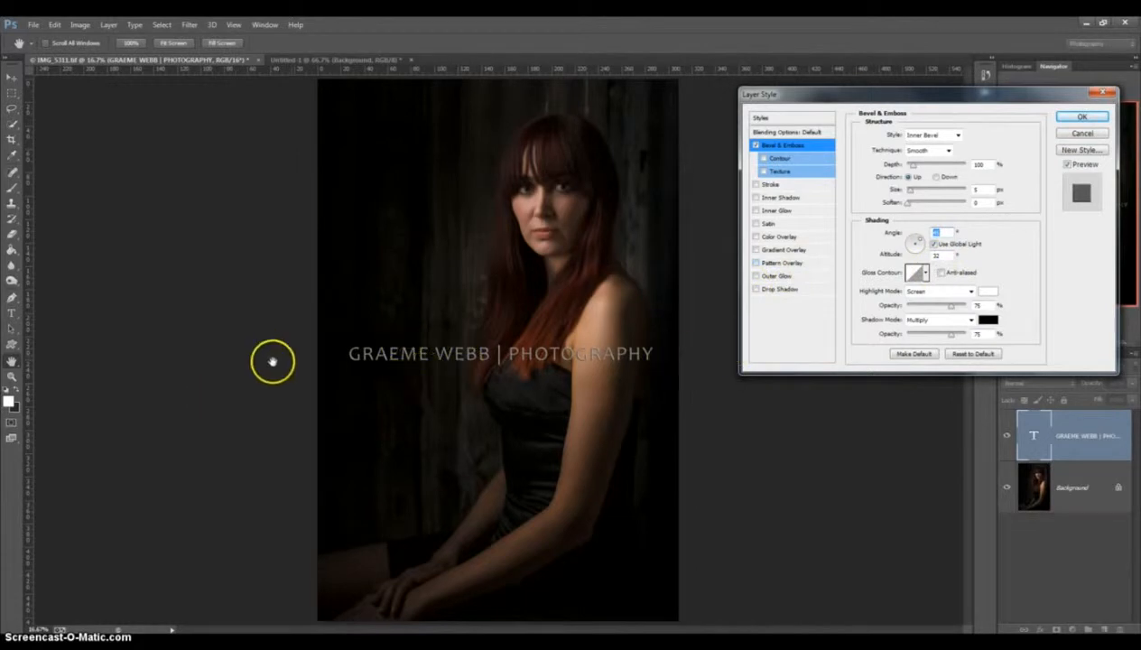
# Step: Apply the Bevel & Emboss and switch the watermark layer's blend mode to Overlay
pyautogui.click(1073, 120)
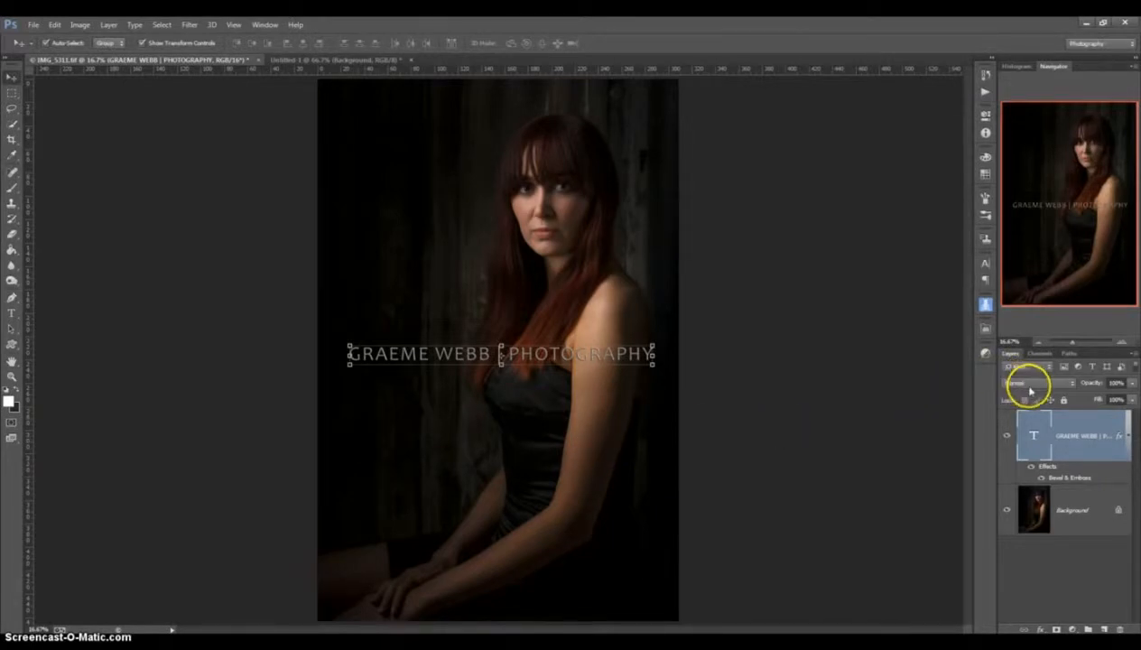
pyautogui.click(1059, 383)
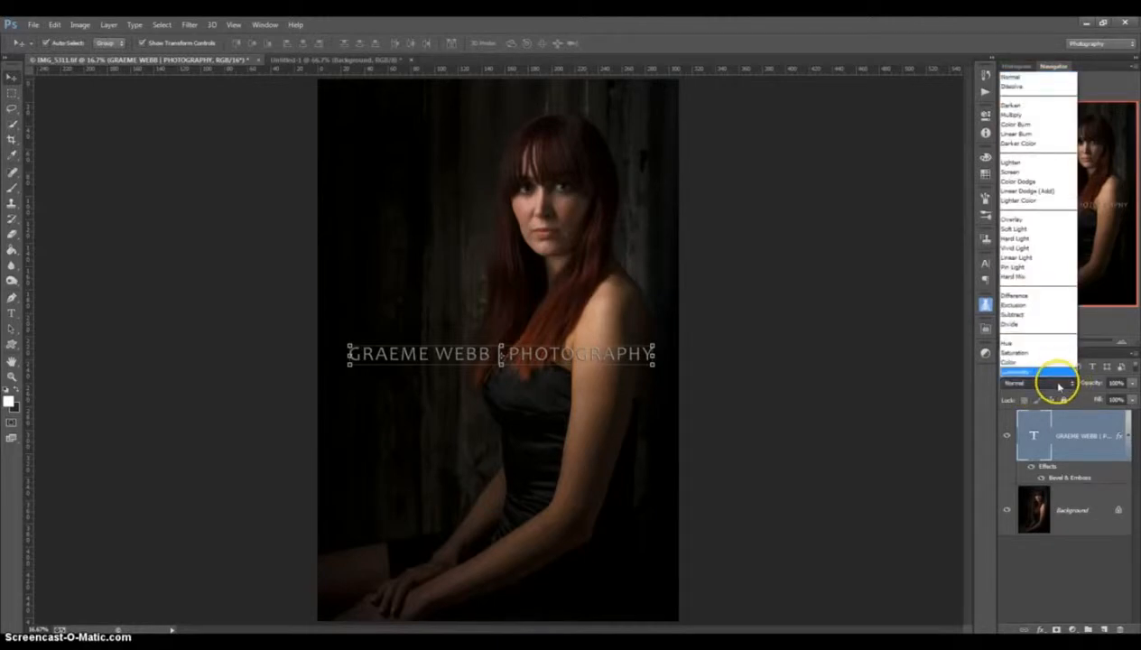
pyautogui.click(1025, 220)
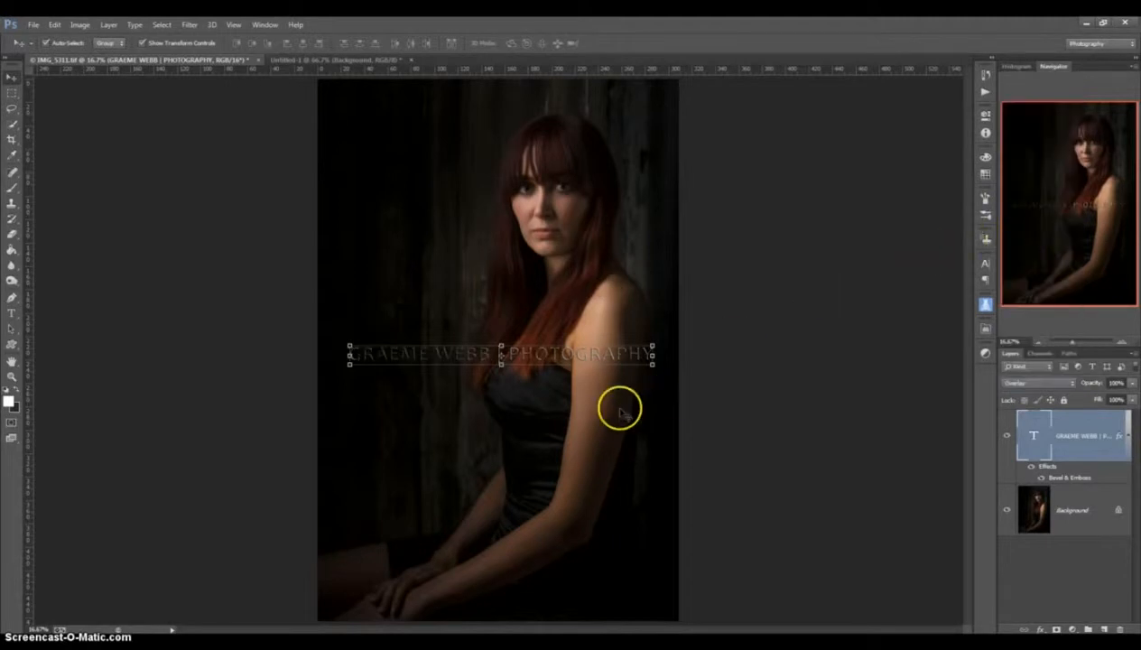
pyautogui.click(765, 385)
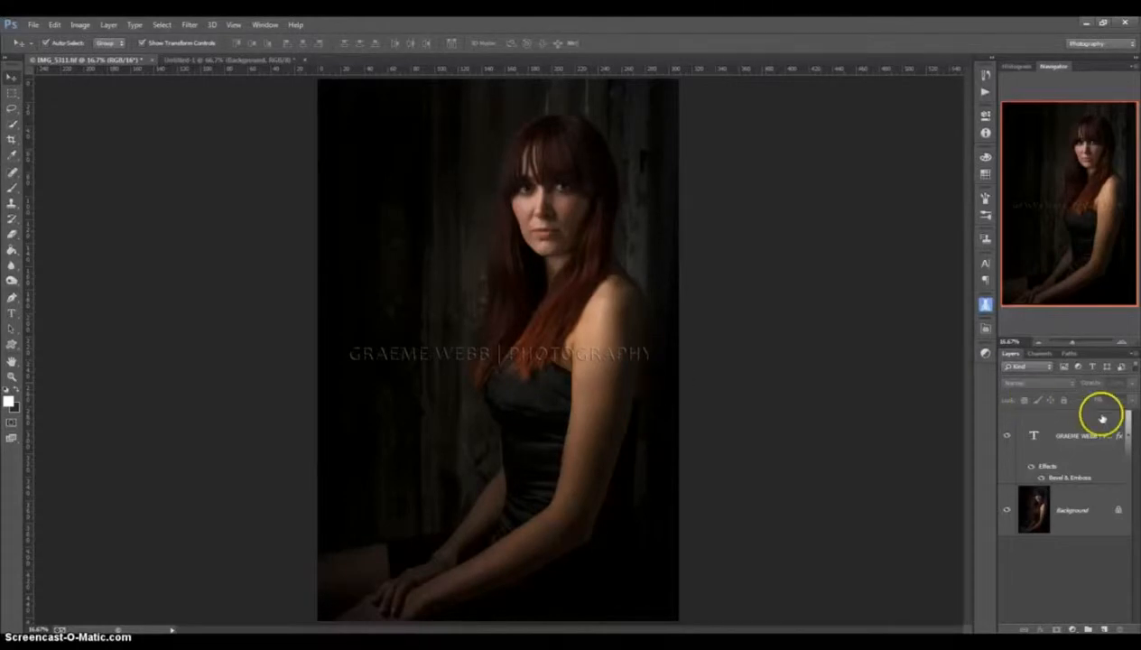
pyautogui.click(1078, 434)
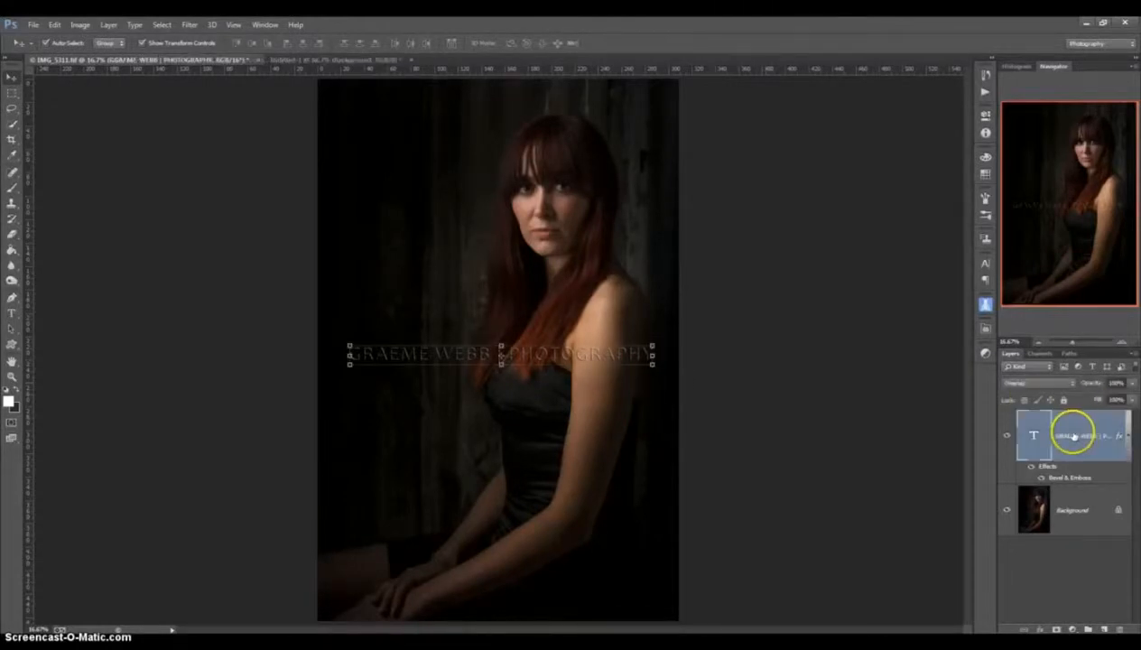
pyautogui.doubleClick(1033, 434)
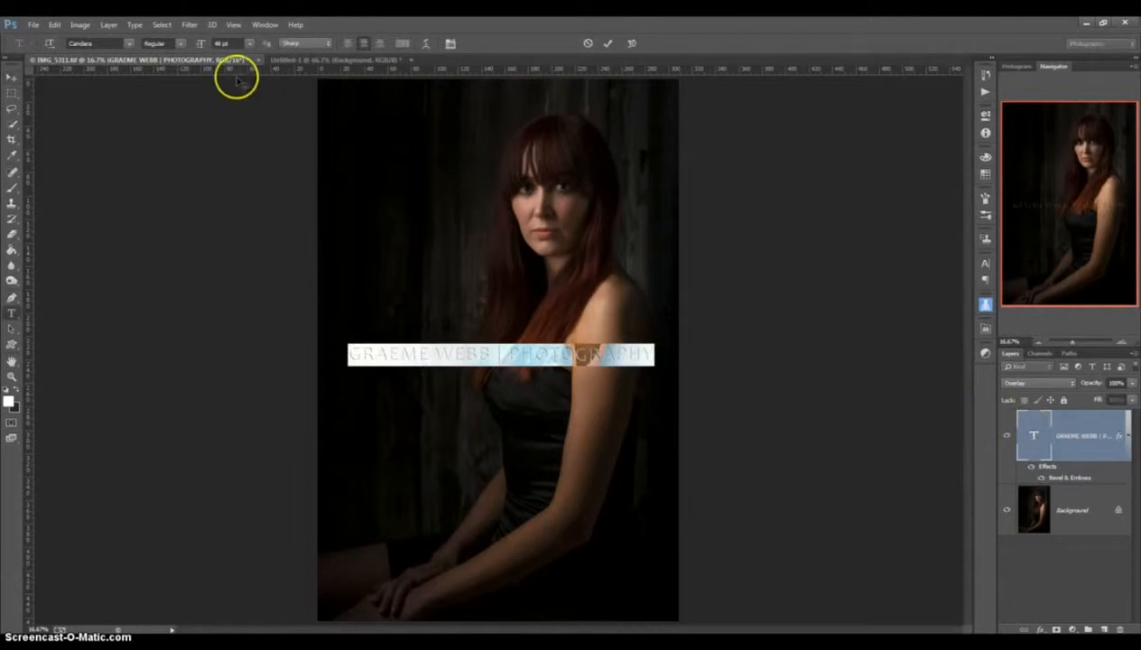
pyautogui.click(402, 43)
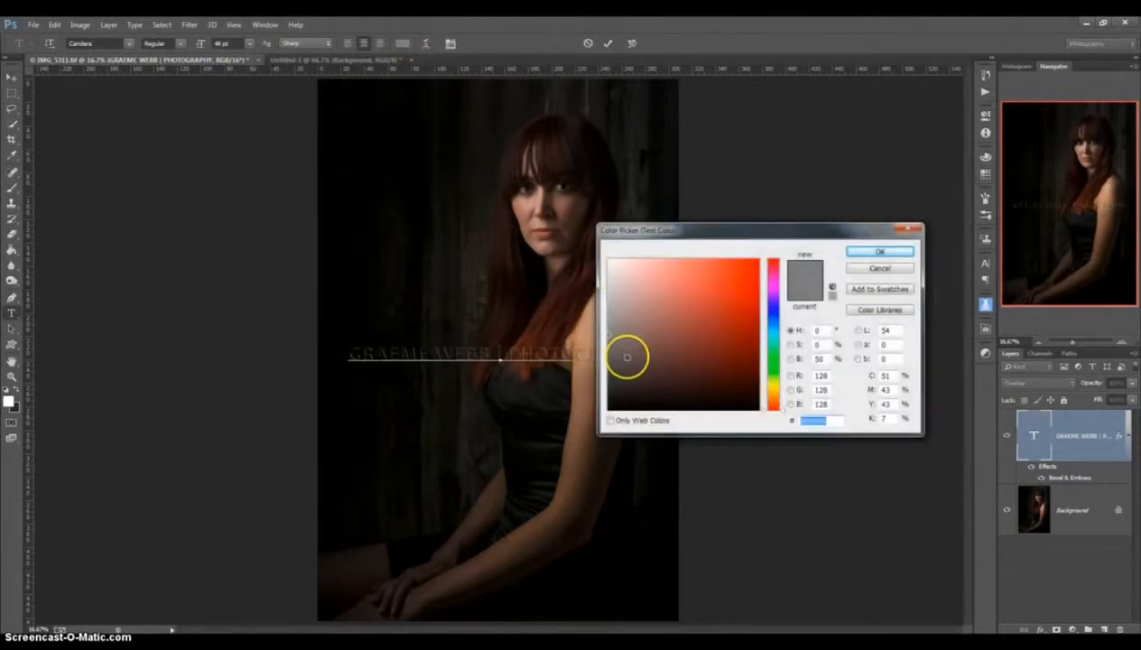
pyautogui.write('000000')
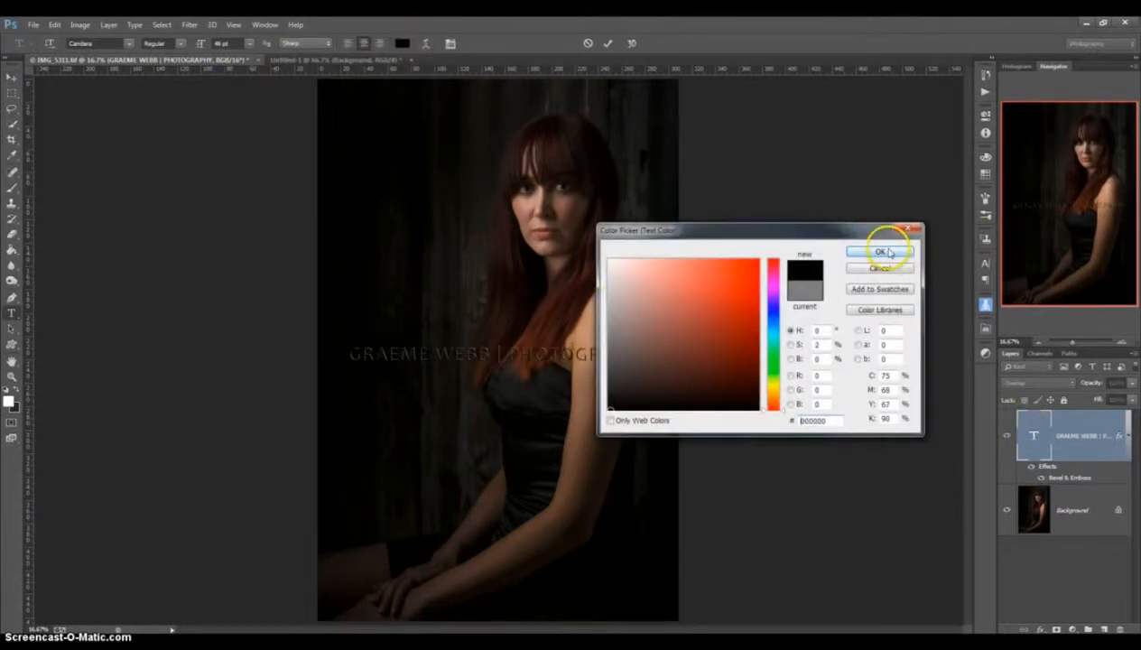
pyautogui.click(880, 251)
pyautogui.hotkey('ctrl', 'Return')
pyautogui.press('v')
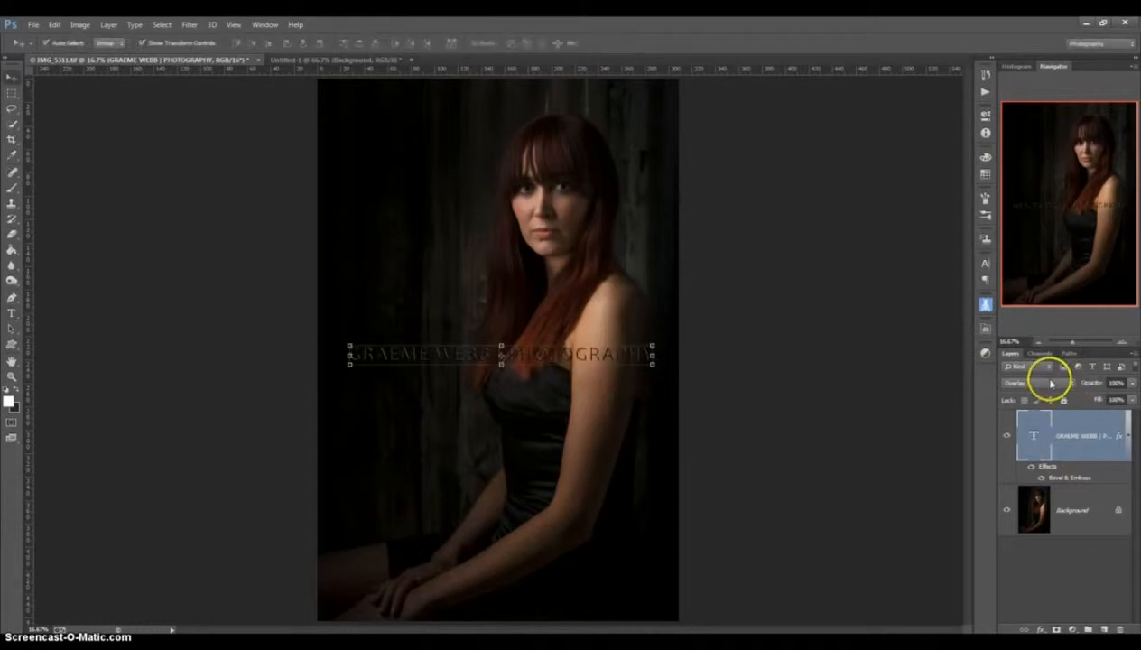
pyautogui.click(1042, 383)
pyautogui.click(1017, 78)
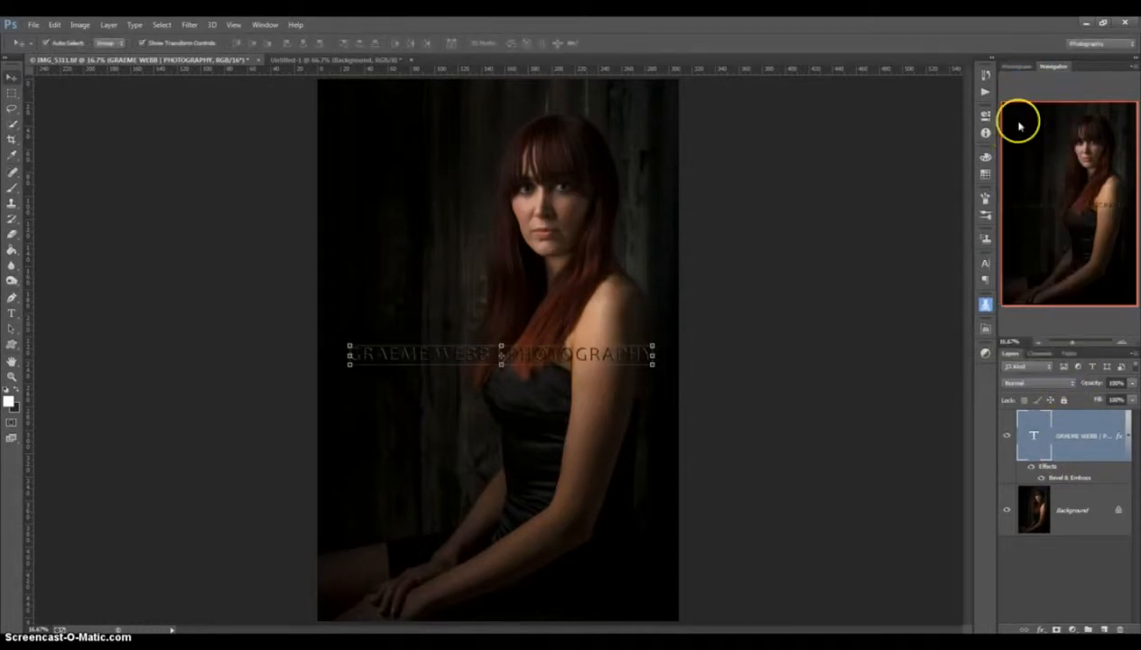
pyautogui.doubleClick(1120, 440)
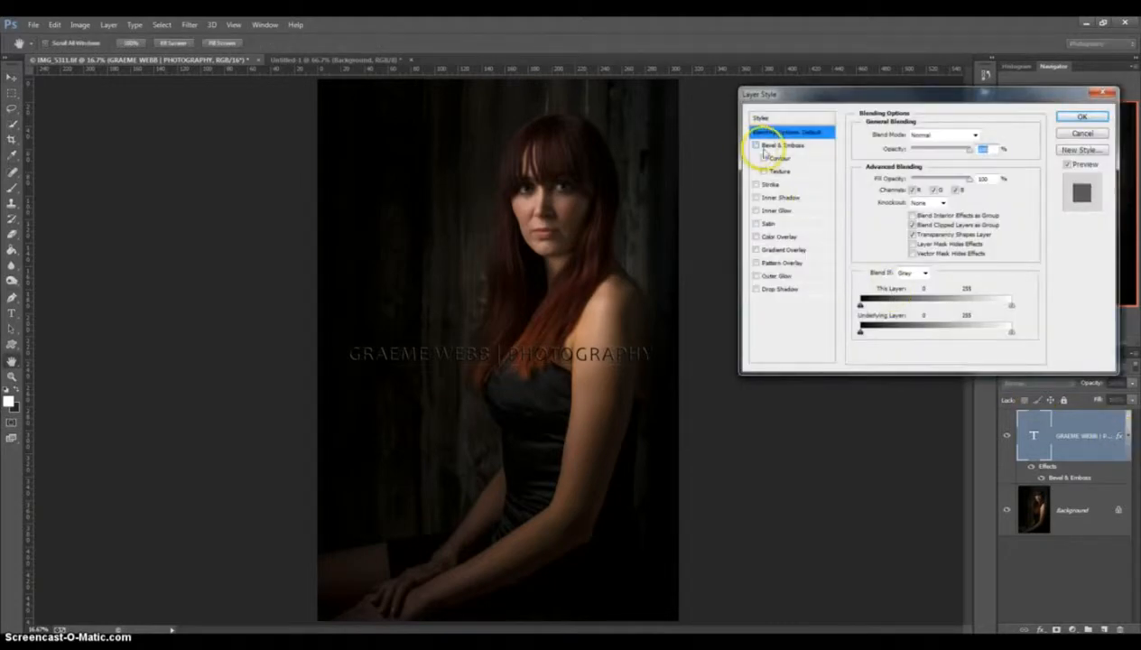
pyautogui.click(1083, 116)
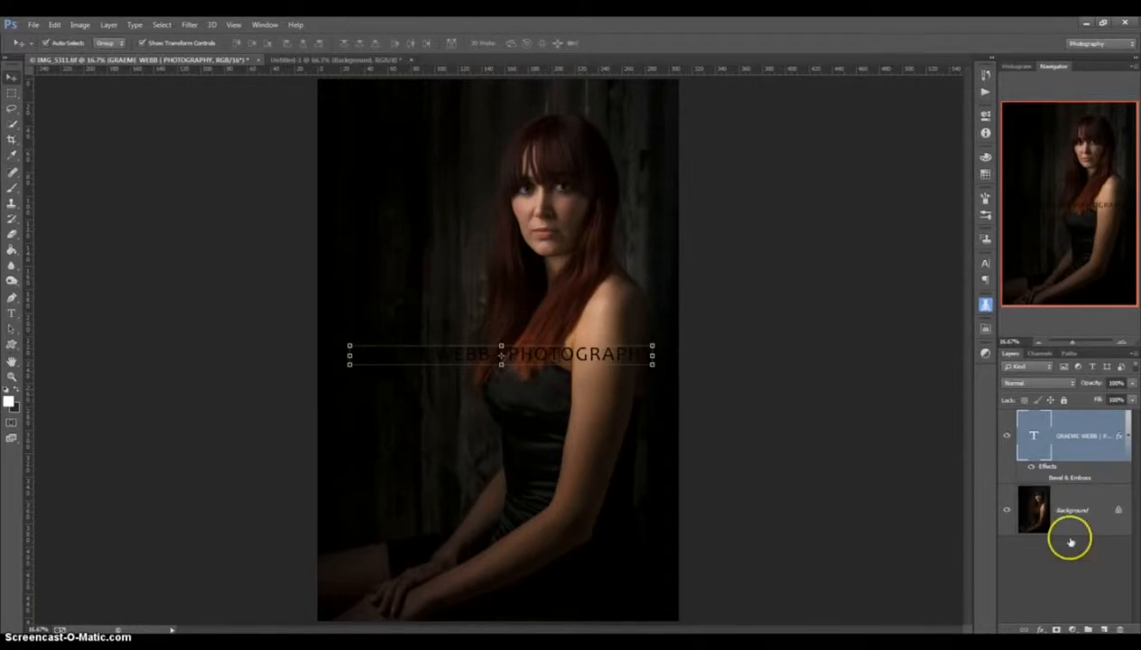
# Step: On a new Layer 1, fill a rectangular band across the portrait's middle with white
pyautogui.click(1103, 630)
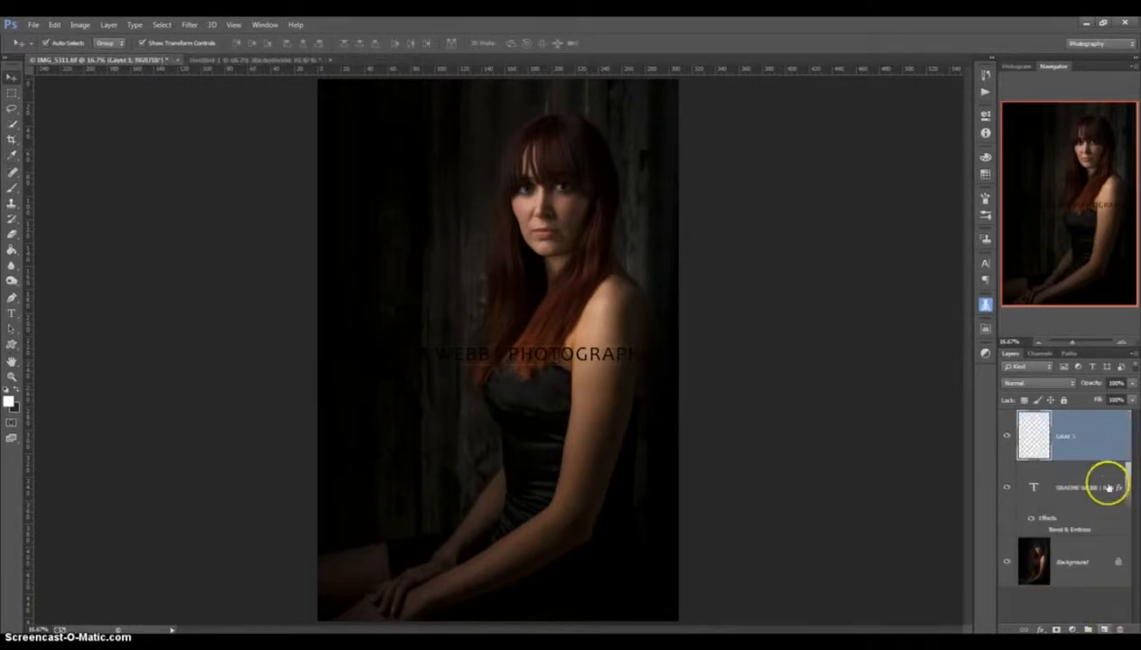
pyautogui.click(12, 94)
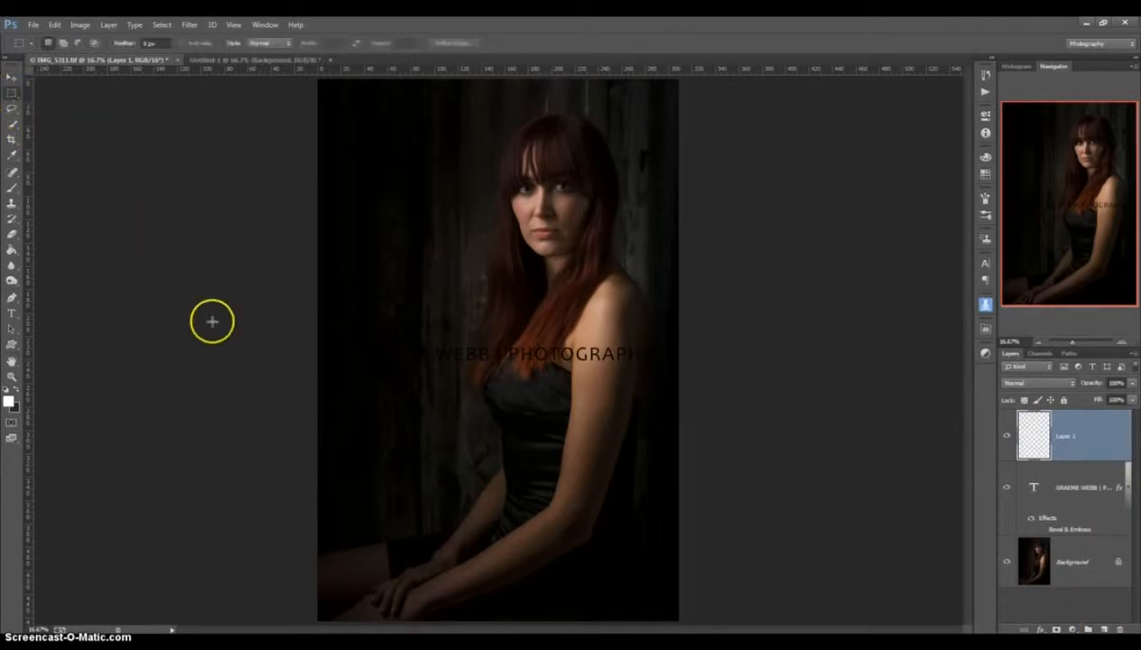
pyautogui.moveTo(313, 318); pyautogui.dragTo(713, 395)
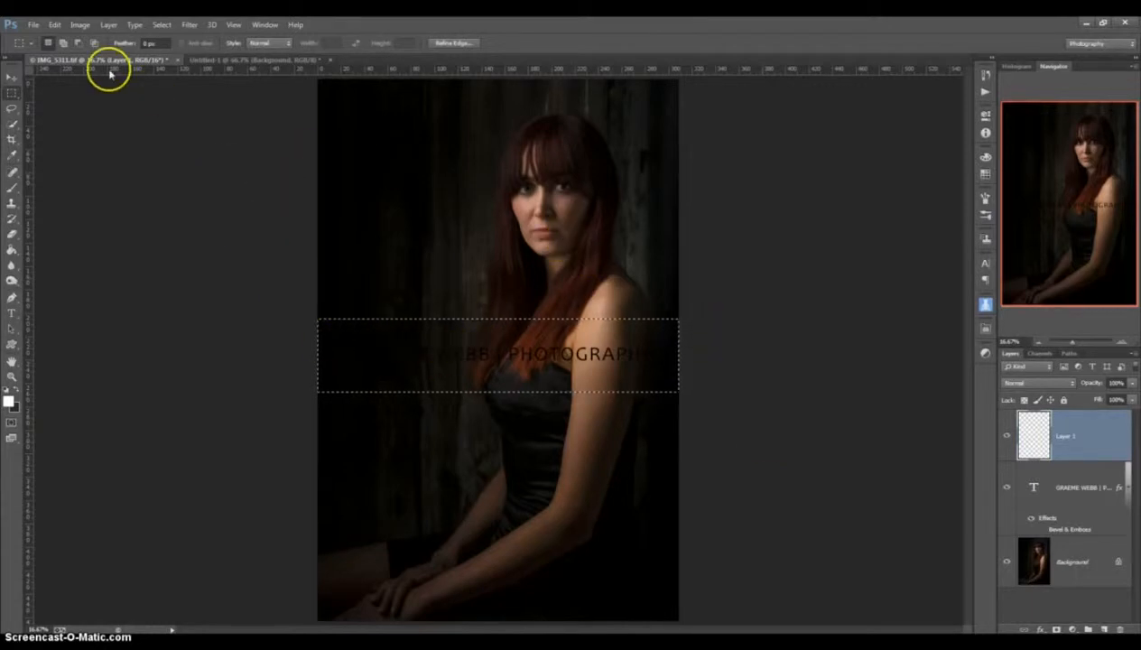
pyautogui.click(54, 24)
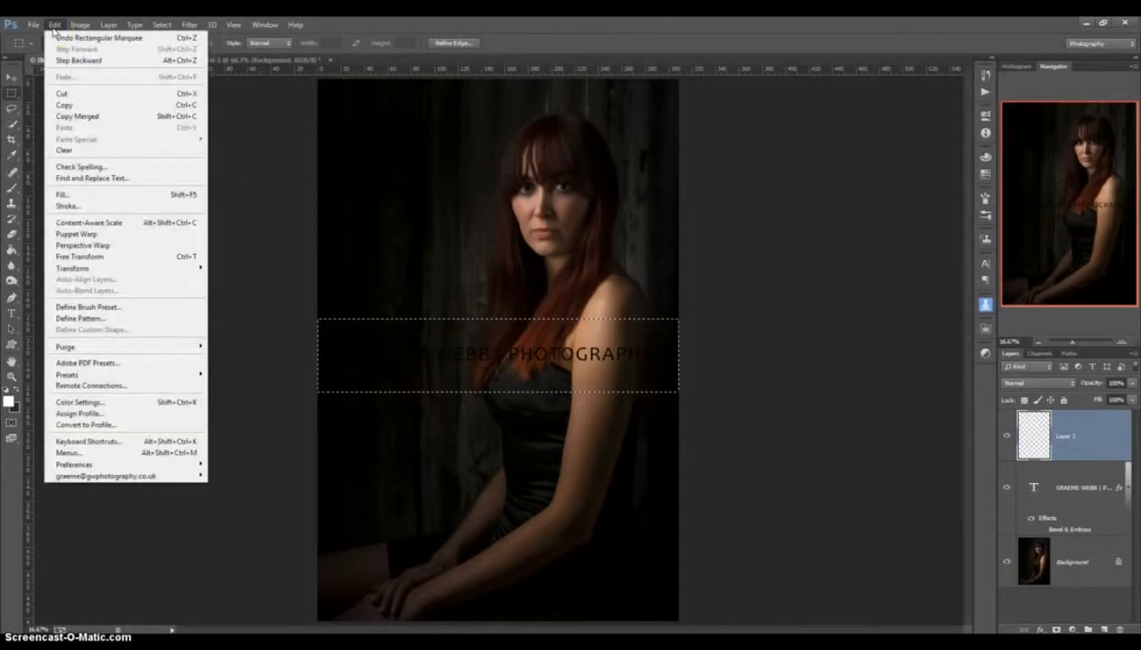
pyautogui.click(80, 194)
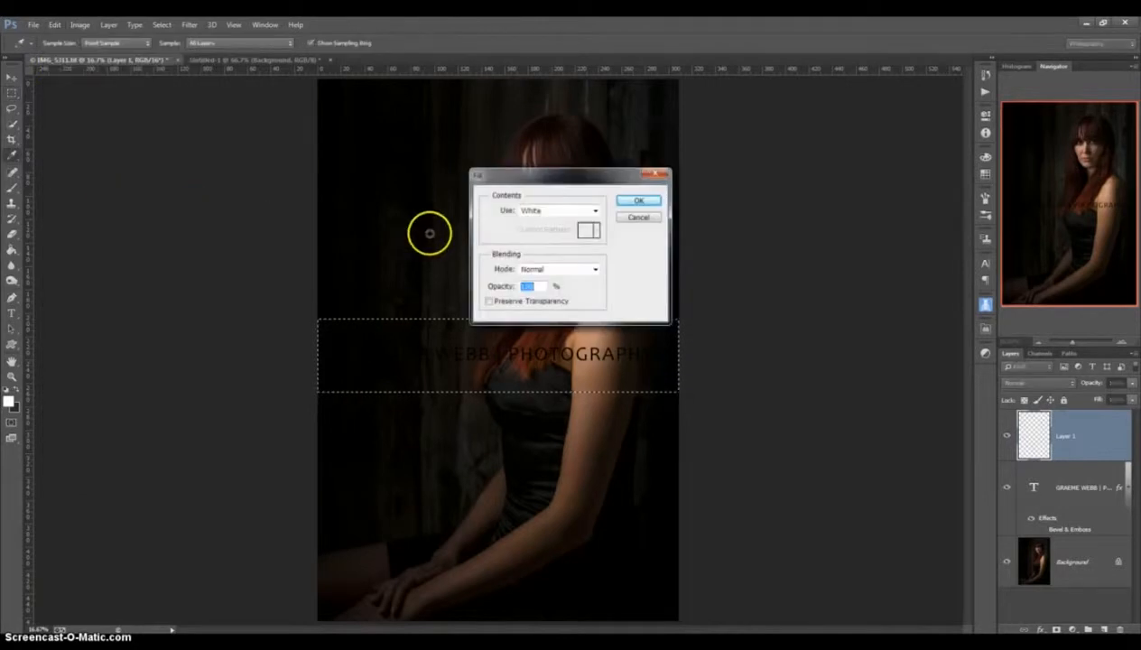
pyautogui.click(631, 208)
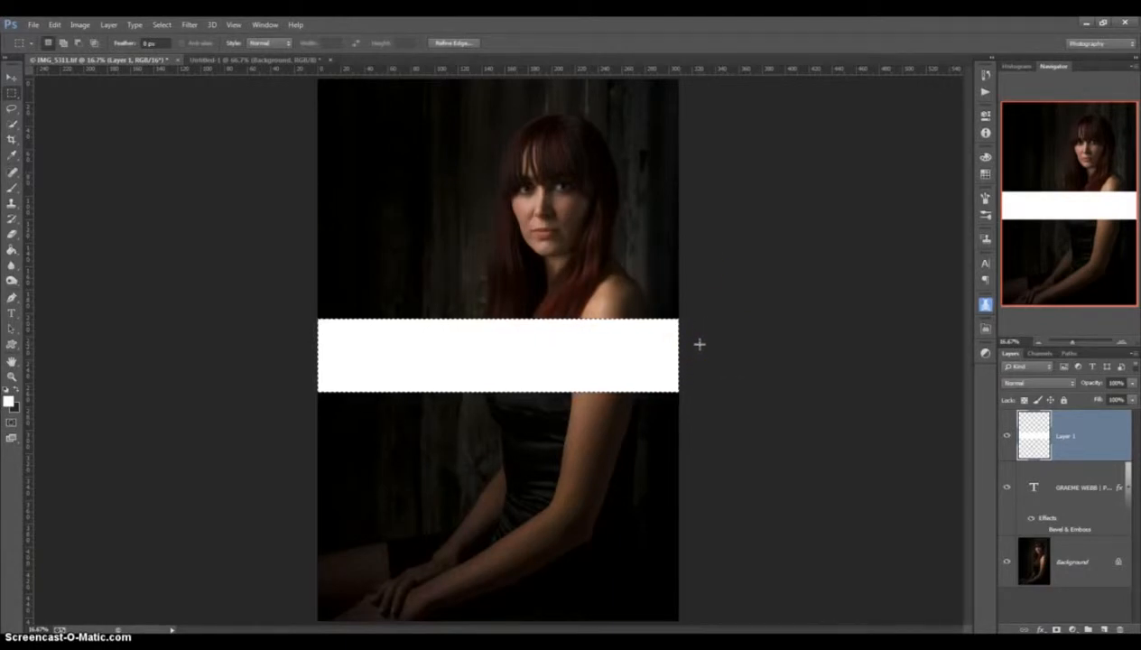
# Step: Apply Add Noise to the band: Amount 103.60%, Gaussian, Monochromatic
pyautogui.click(191, 27)
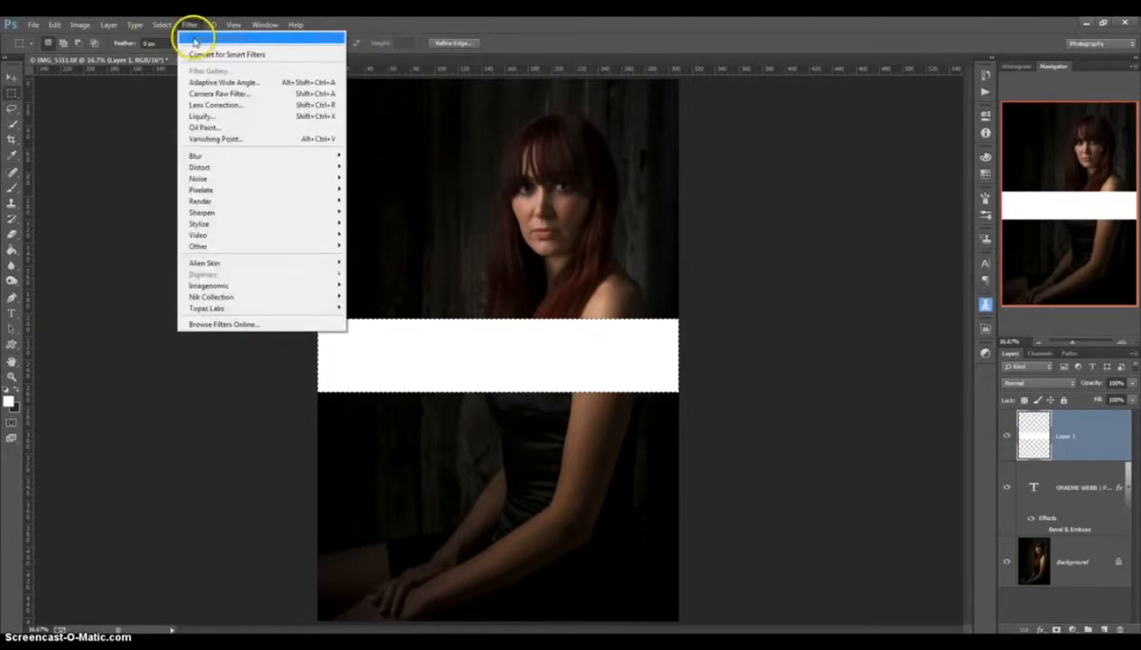
pyautogui.moveTo(247, 176)
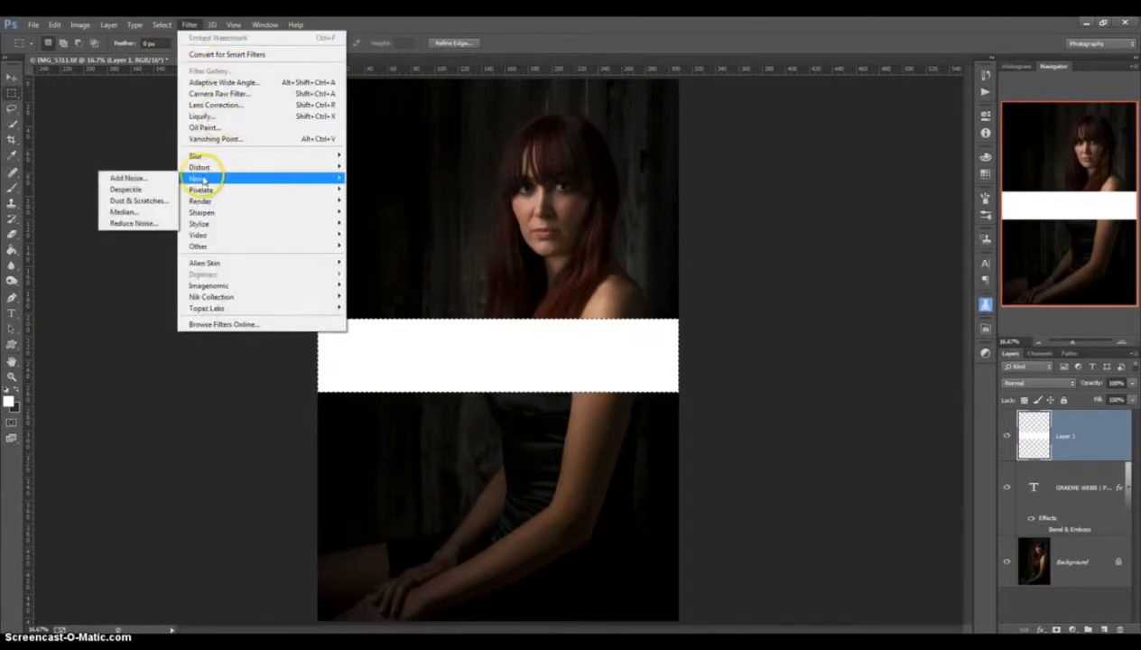
pyautogui.click(149, 178)
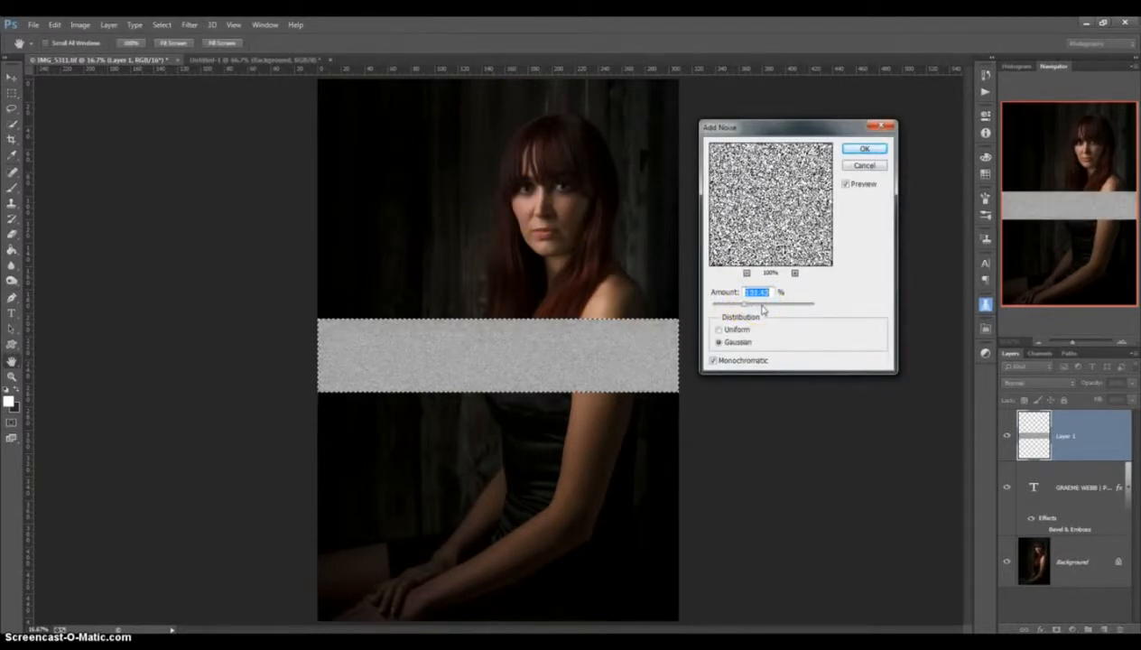
pyautogui.moveTo(742, 307)
pyautogui.mouseDown()
pyautogui.moveTo(744, 318)
pyautogui.moveTo(744, 307)
pyautogui.mouseUp()
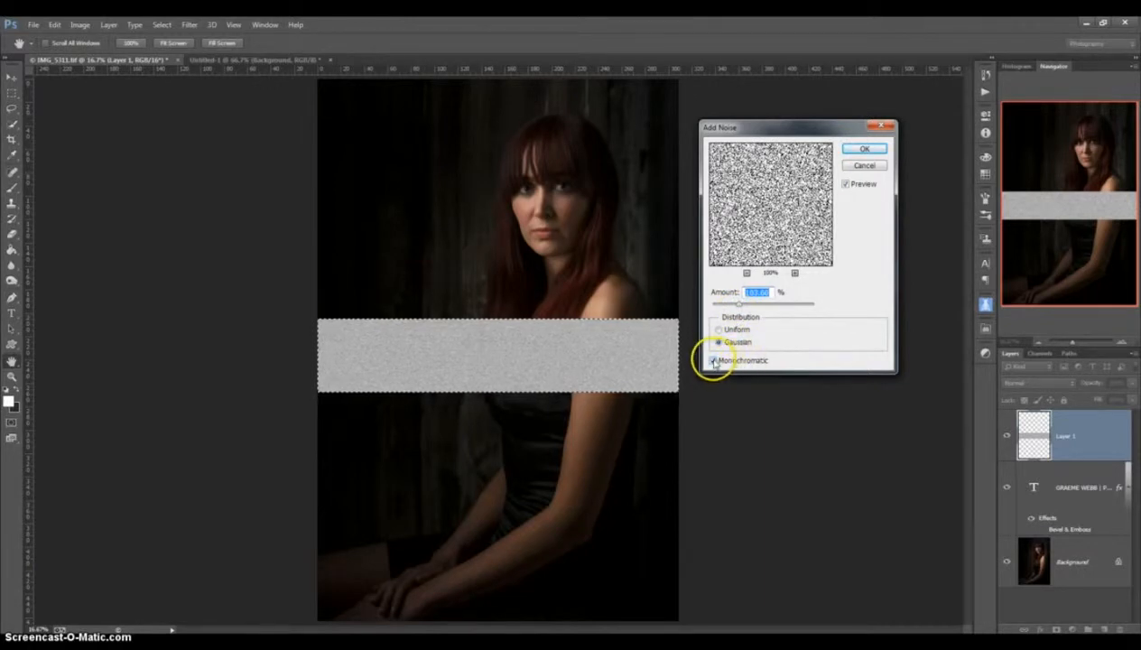
pyautogui.click(713, 360)
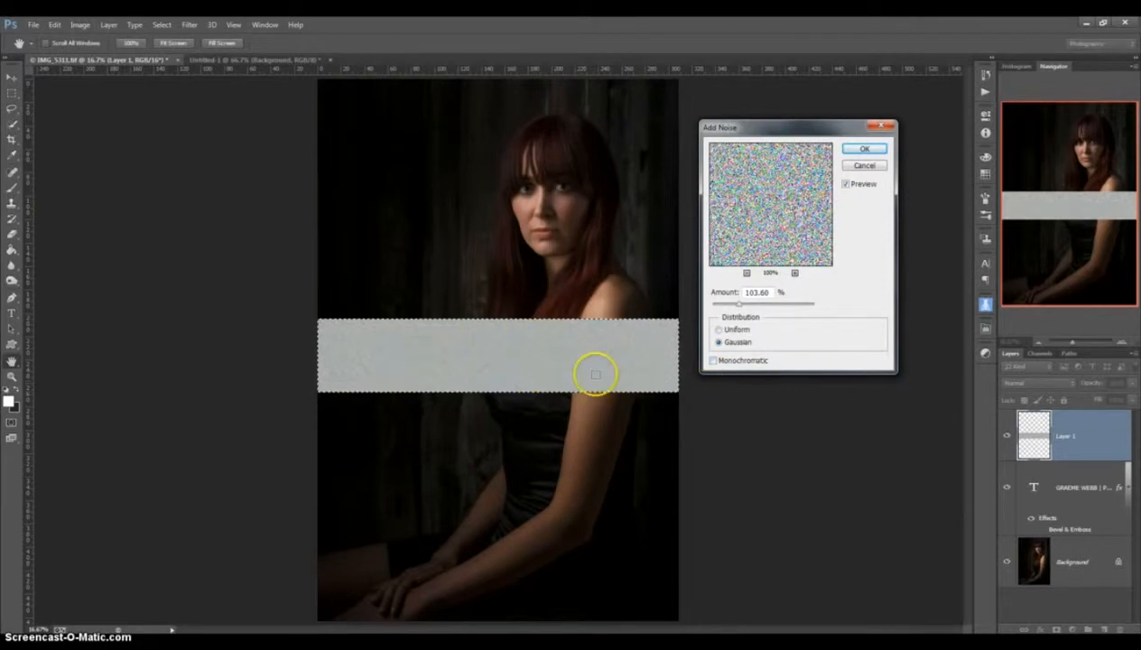
pyautogui.click(715, 361)
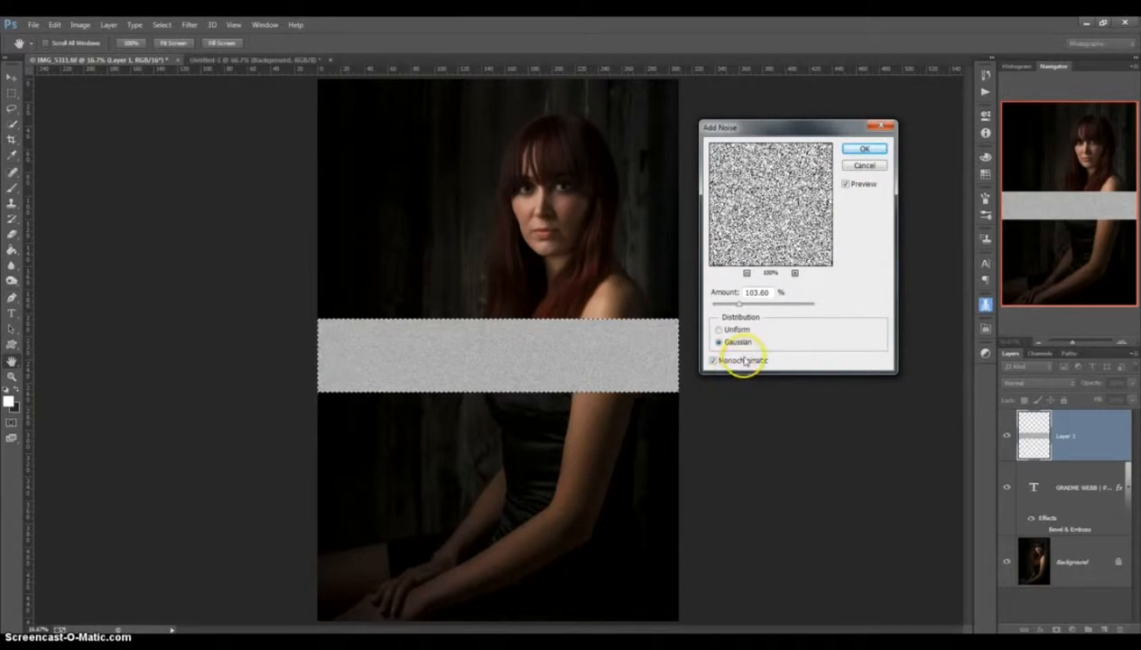
pyautogui.click(862, 150)
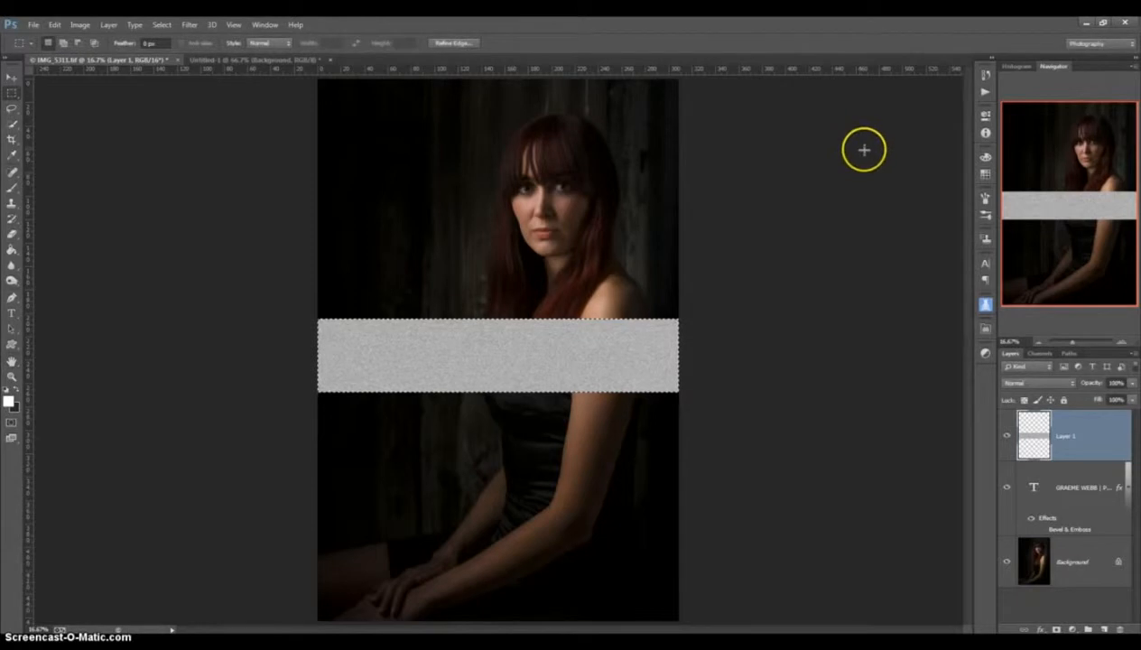
# Step: Set Layer 1's opacity to 35% and move the watermark text layer above it
pyautogui.click(1132, 384)
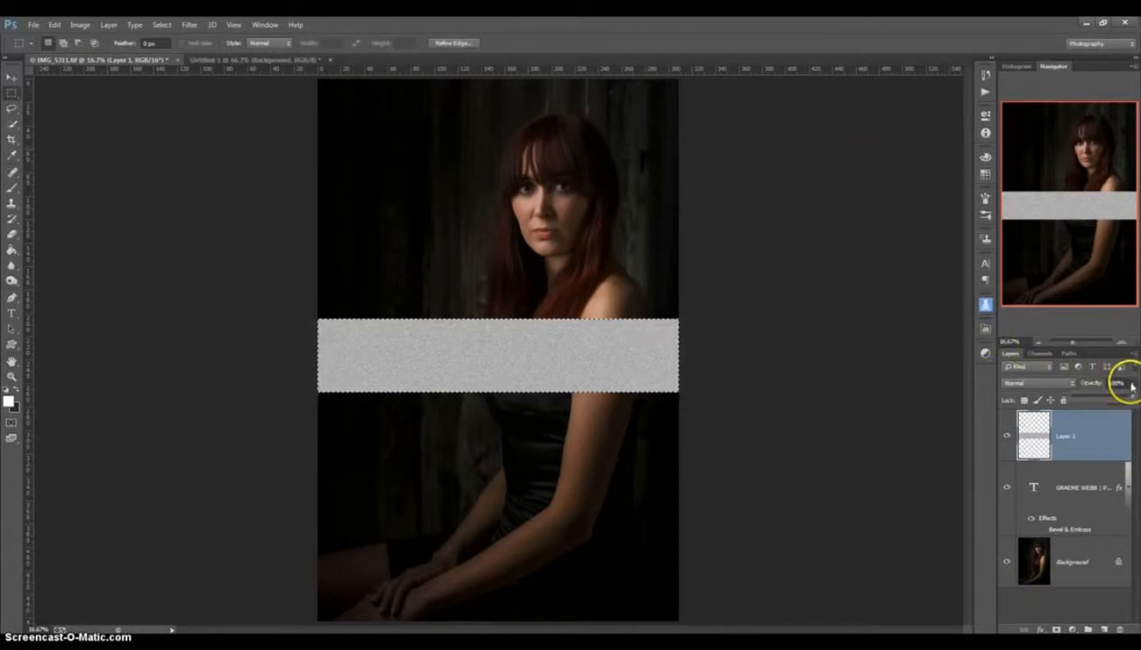
pyautogui.moveTo(1132, 386); pyautogui.dragTo(1134, 397)
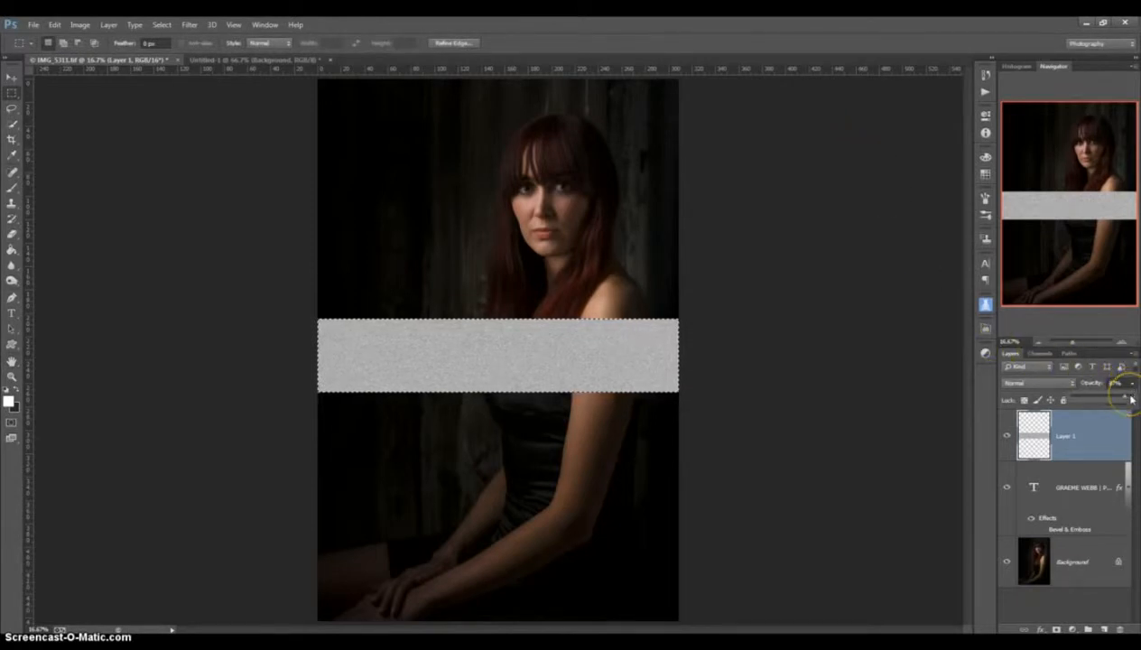
pyautogui.moveTo(1132, 399); pyautogui.dragTo(1079, 488)
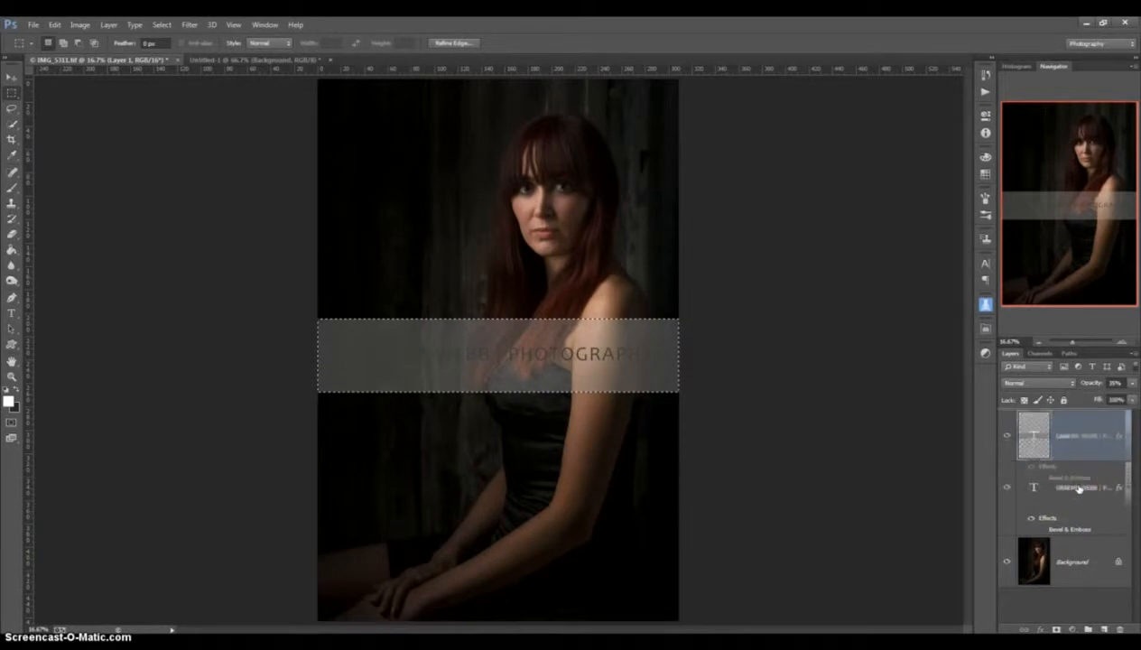
pyautogui.click(1079, 436)
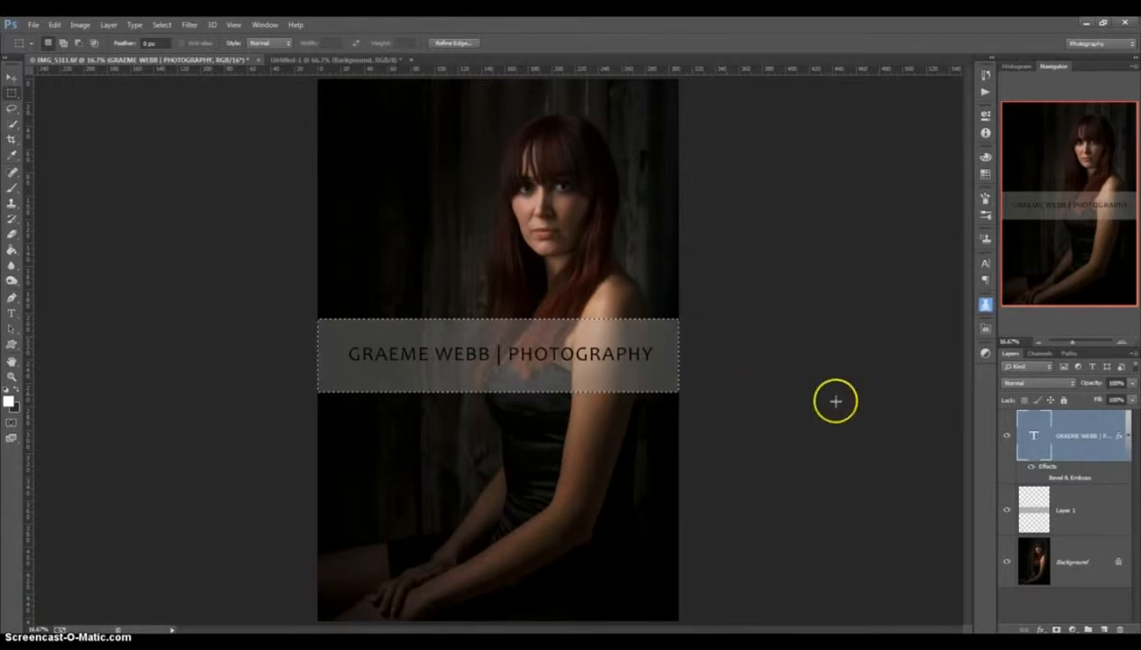
# Step: Select Layer 1 and the text layer together and drag both lower on the portrait
pyautogui.click(11, 80)
pyautogui.click(1099, 528)
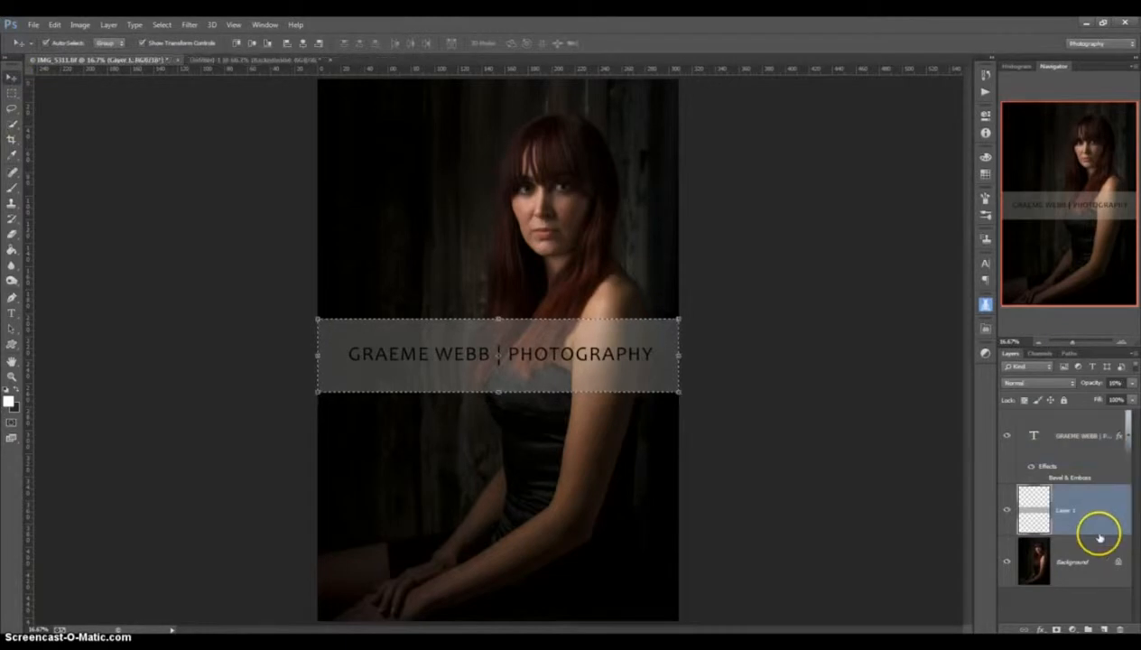
pyautogui.keyDown('shift'); pyautogui.click(1081, 442); pyautogui.keyUp('shift')
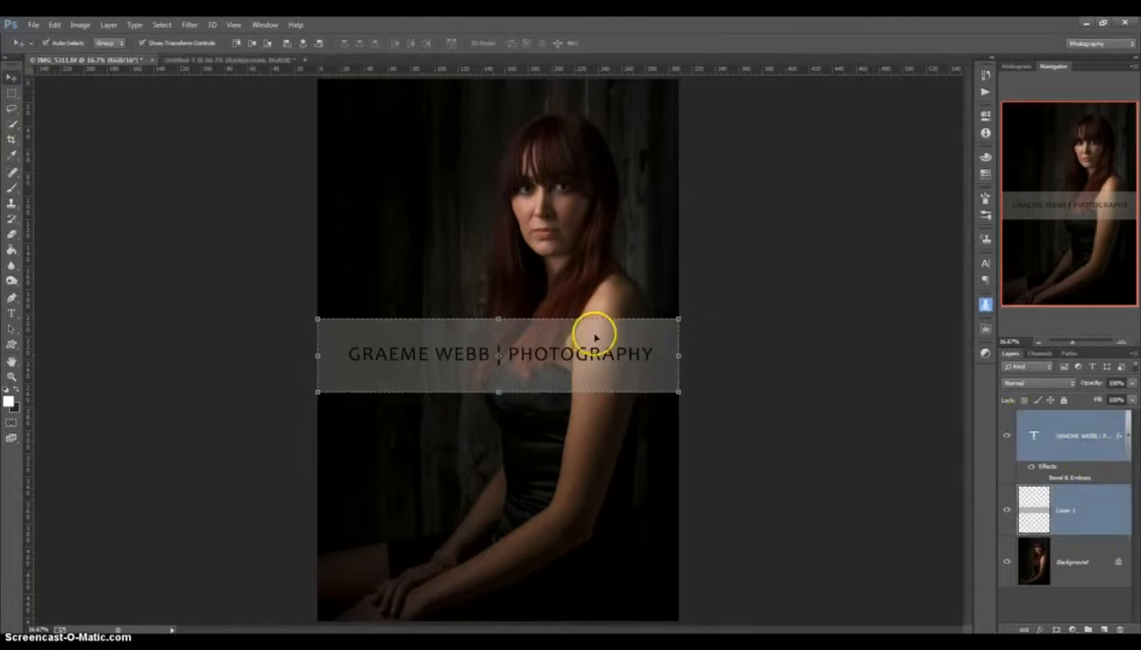
pyautogui.moveTo(581, 354); pyautogui.dragTo(586, 408)
pyautogui.click(759, 403)
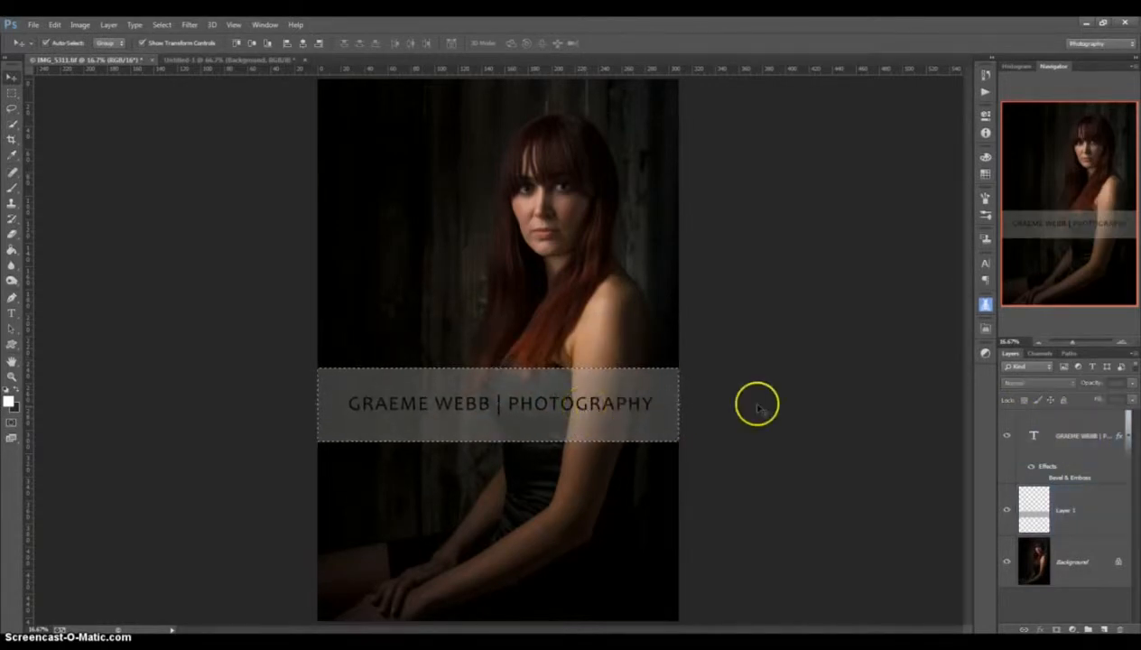
# Step: Remove the marquee selection from around the band with Select > Deselect
pyautogui.click(163, 25)
pyautogui.click(226, 49)
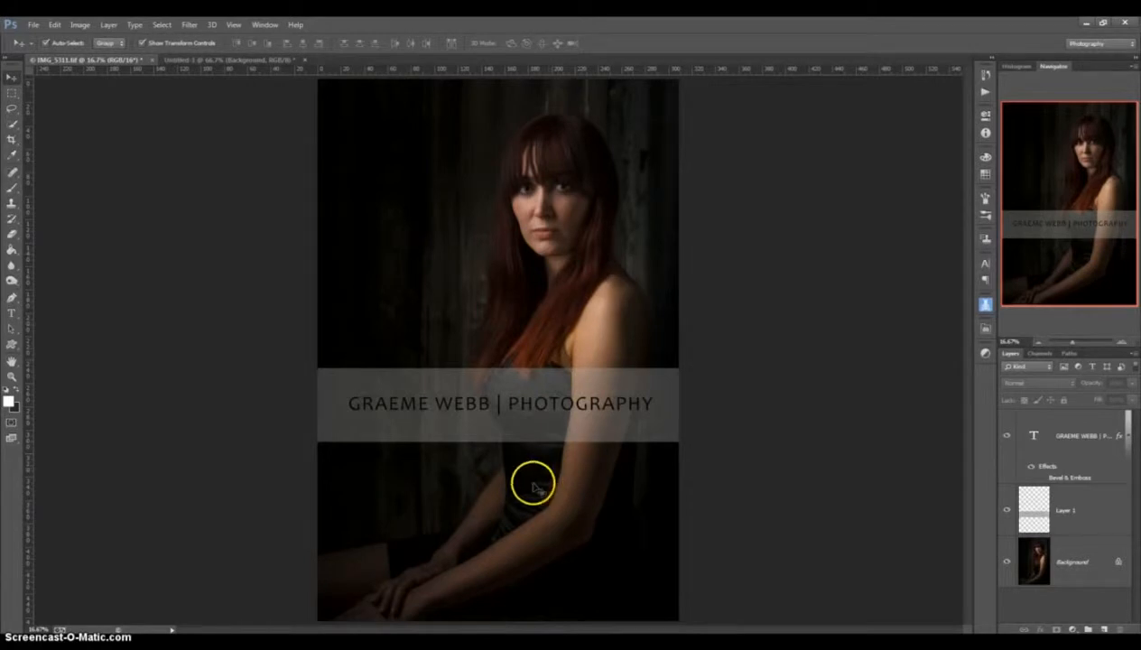
pyautogui.click(490, 438)
# Step: Delete Layer 1, the grey banner layer, and confirm, leaving only the watermark text
pyautogui.moveTo(1071, 478)
pyautogui.mouseDown()
pyautogui.moveTo(1080, 502)
pyautogui.moveTo(1091, 457)
pyautogui.moveTo(1095, 516)
pyautogui.mouseUp()
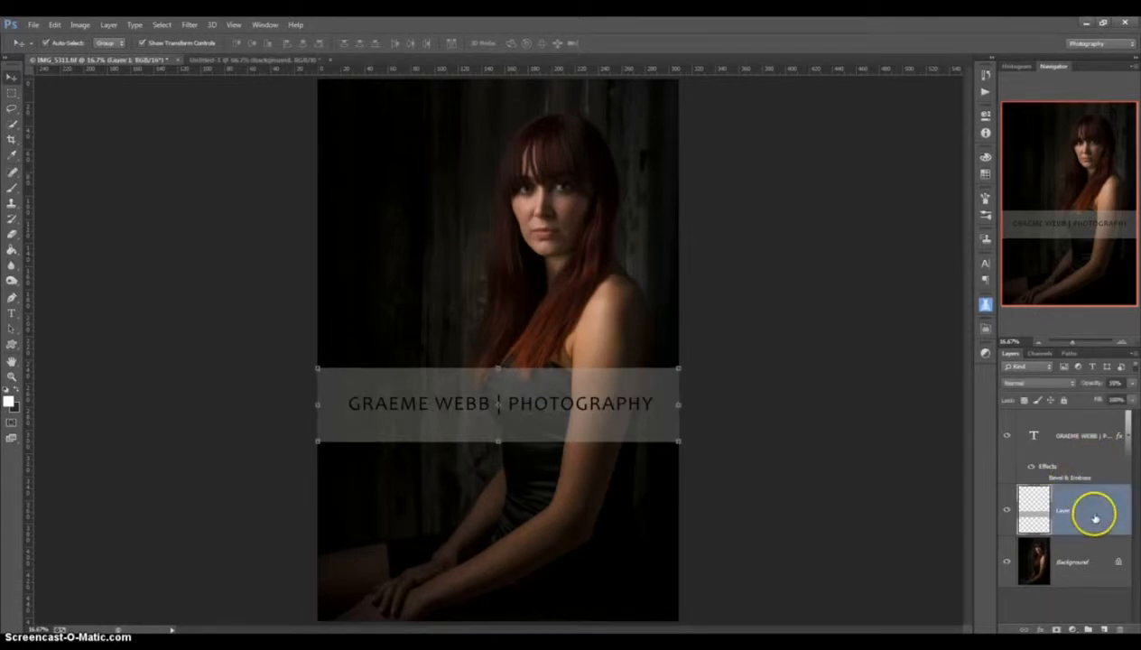
pyautogui.rightClick(1095, 516)
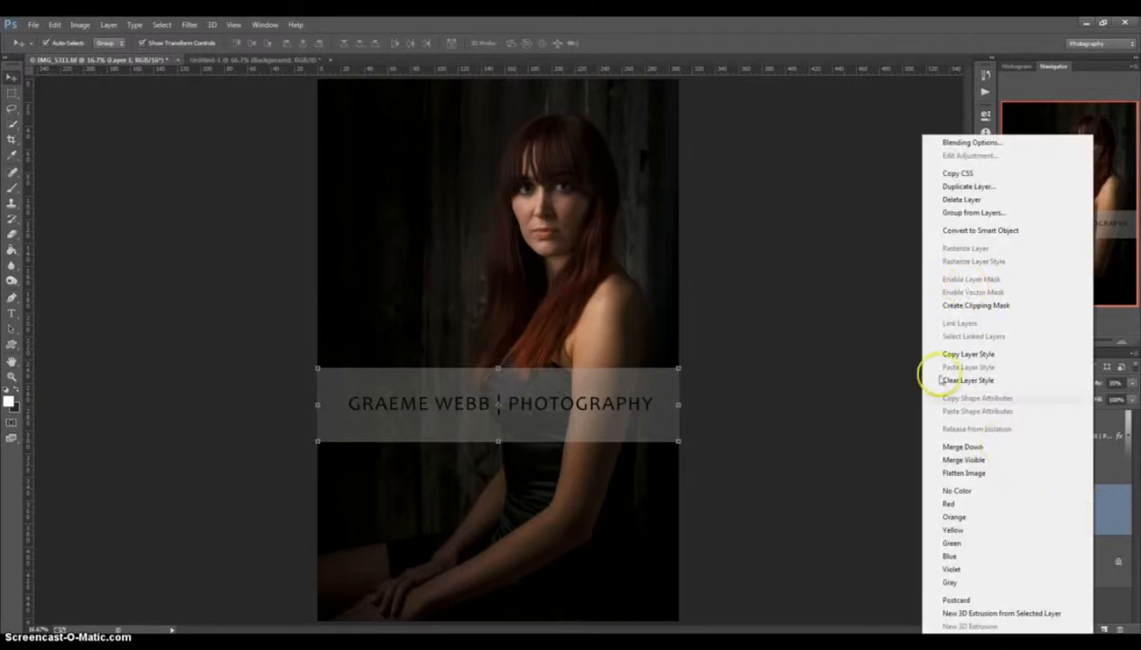
pyautogui.click(1001, 200)
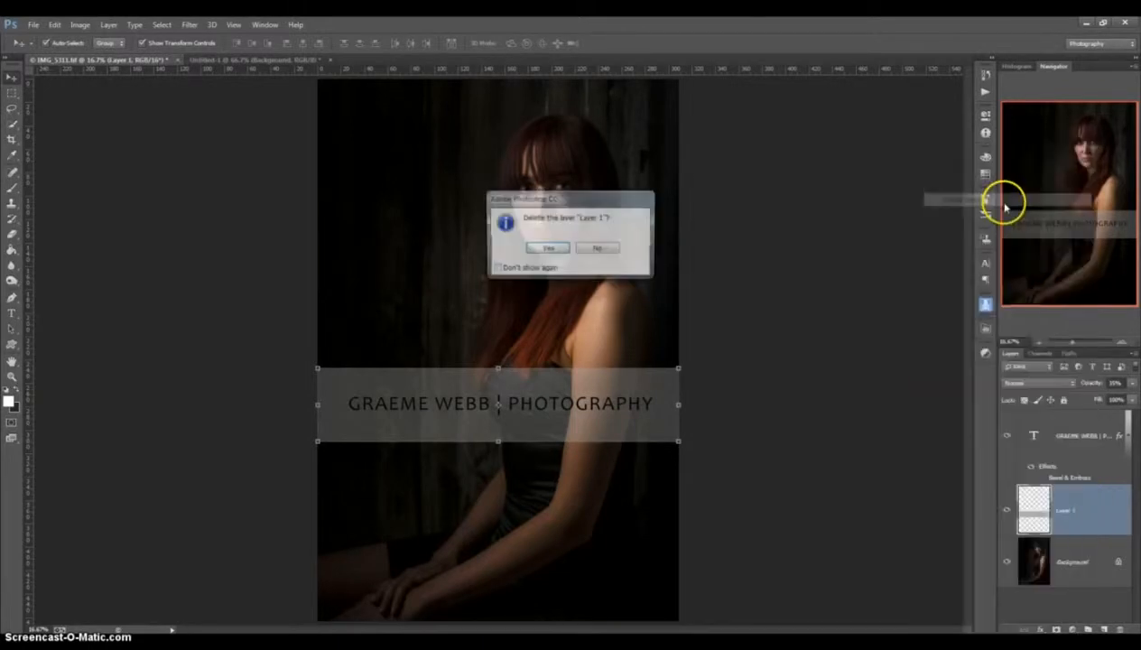
pyautogui.click(541, 252)
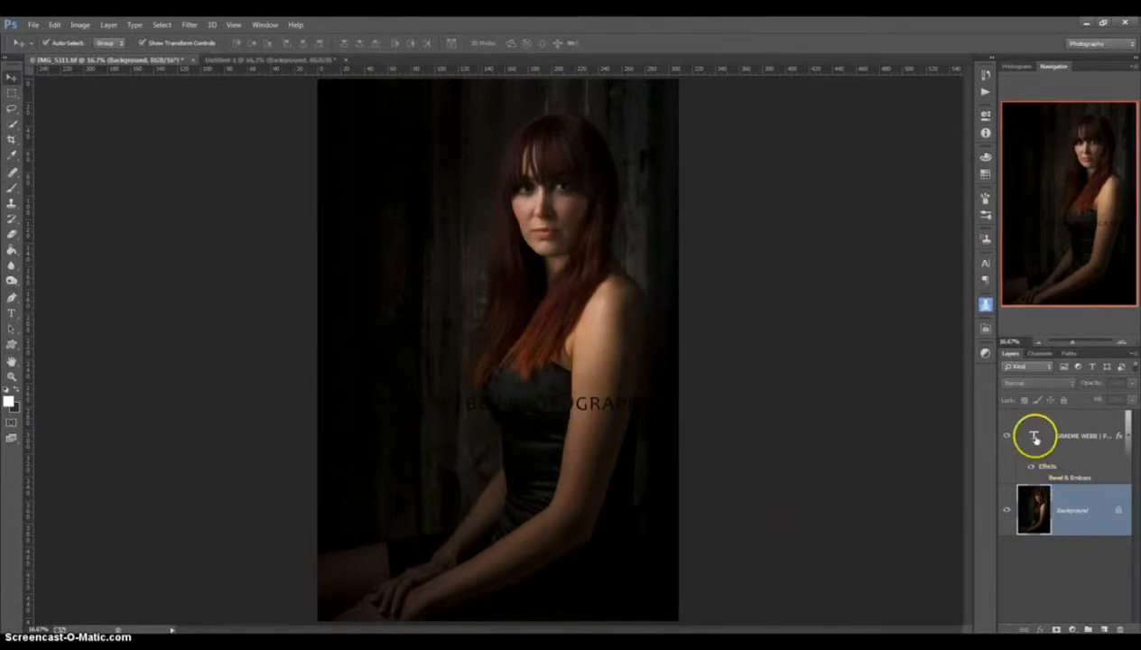
# Step: Make the watermark text 30 pt and white
pyautogui.doubleClick(1033, 434)
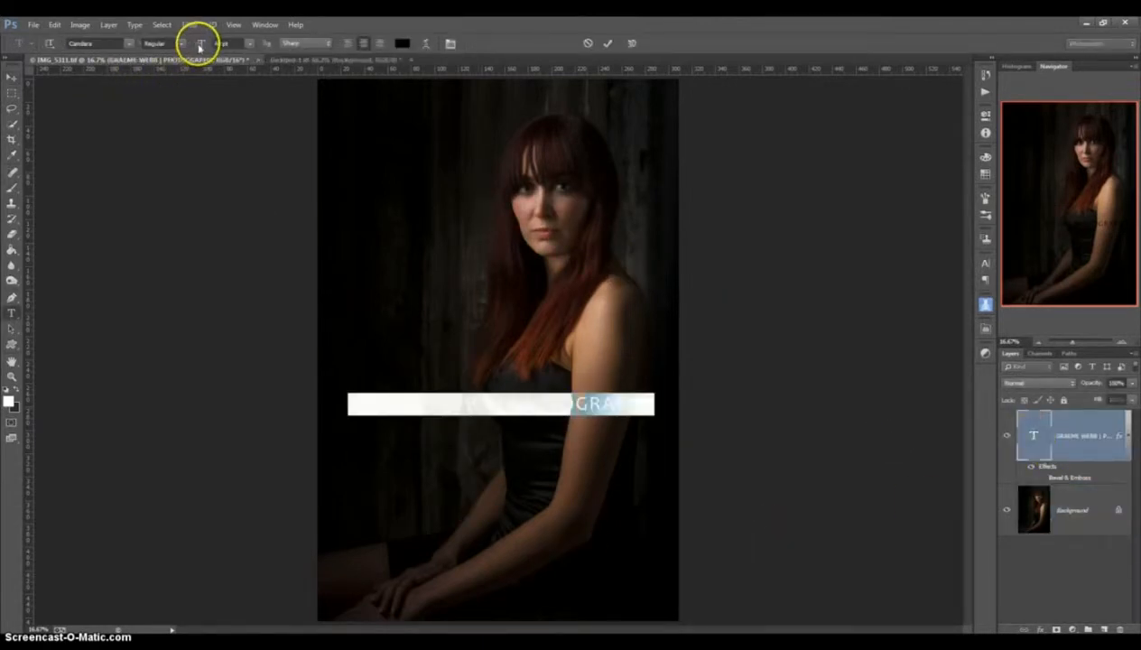
pyautogui.click(249, 43)
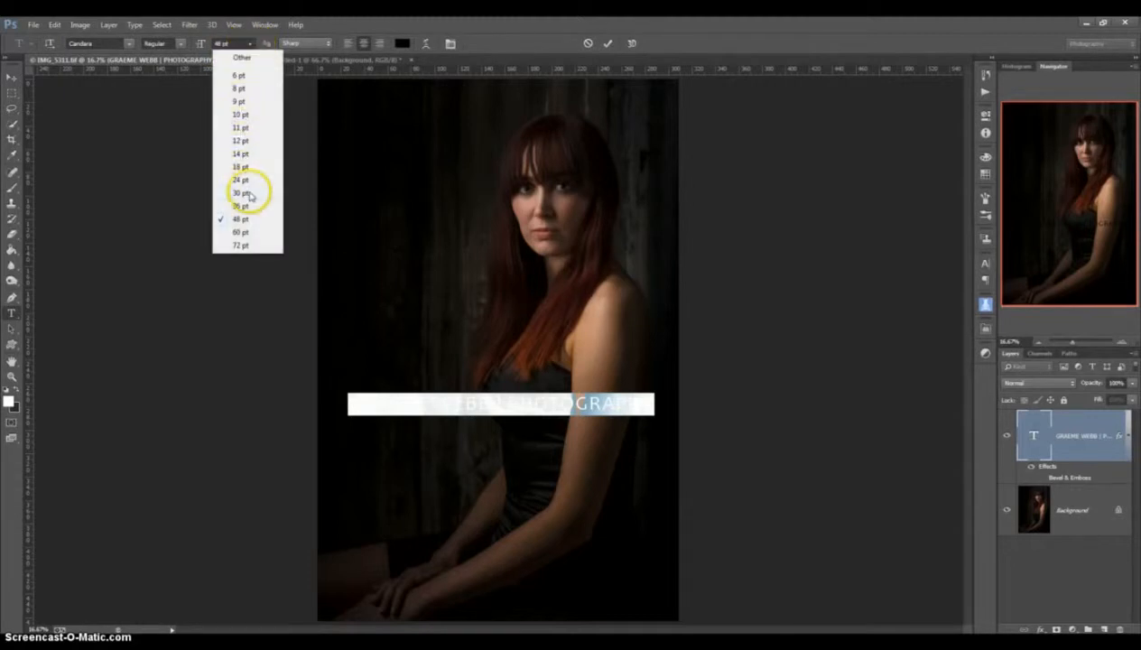
pyautogui.click(253, 190)
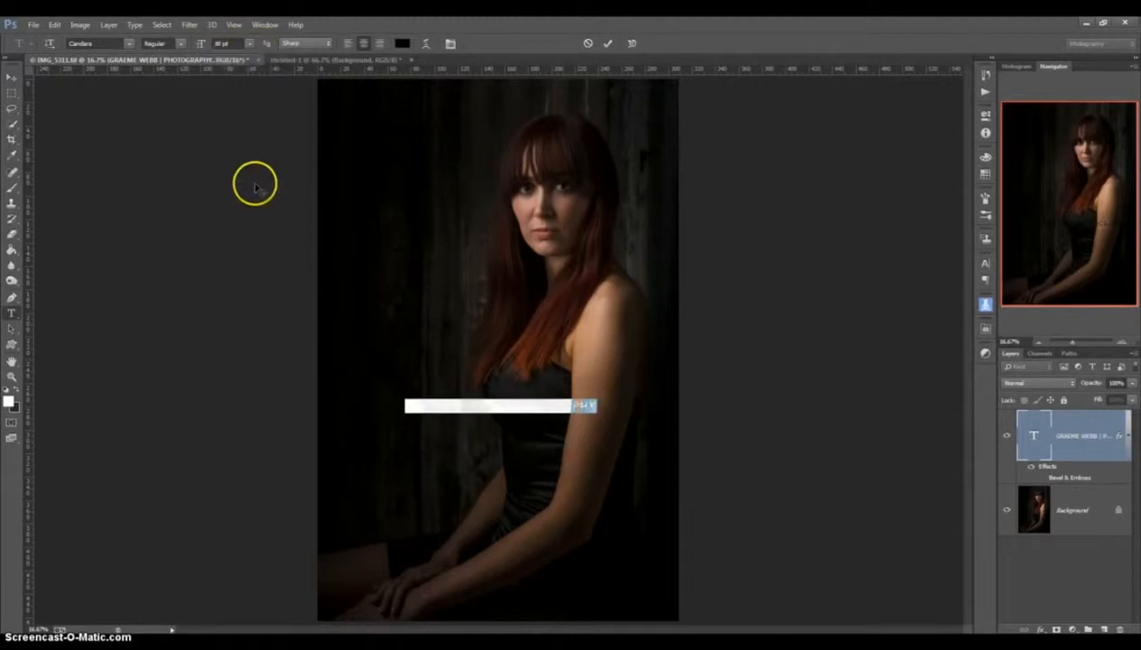
pyautogui.click(401, 43)
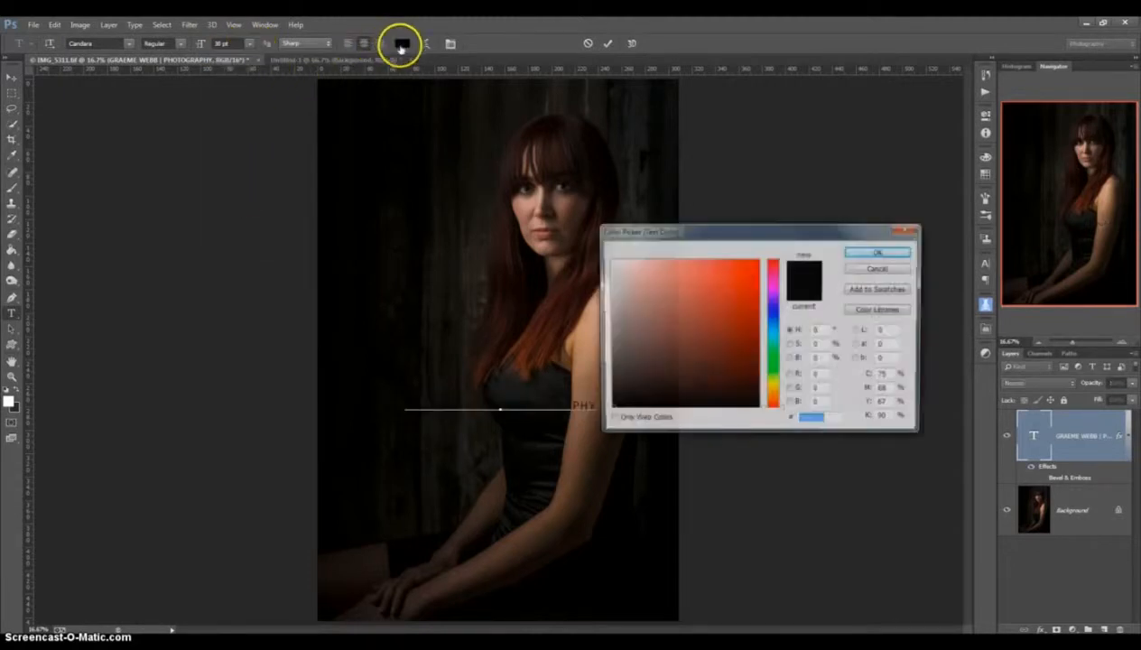
pyautogui.click(853, 251)
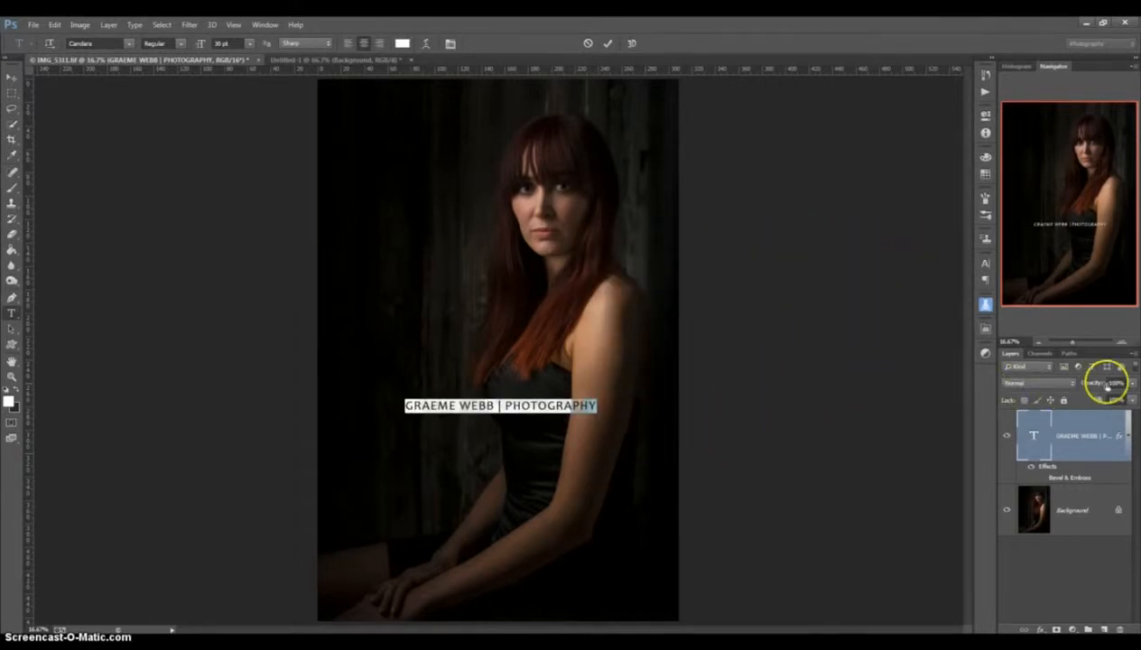
# Step: Place the text along the portrait's bottom edge and lower its opacity to about 30%
pyautogui.click(593, 451)
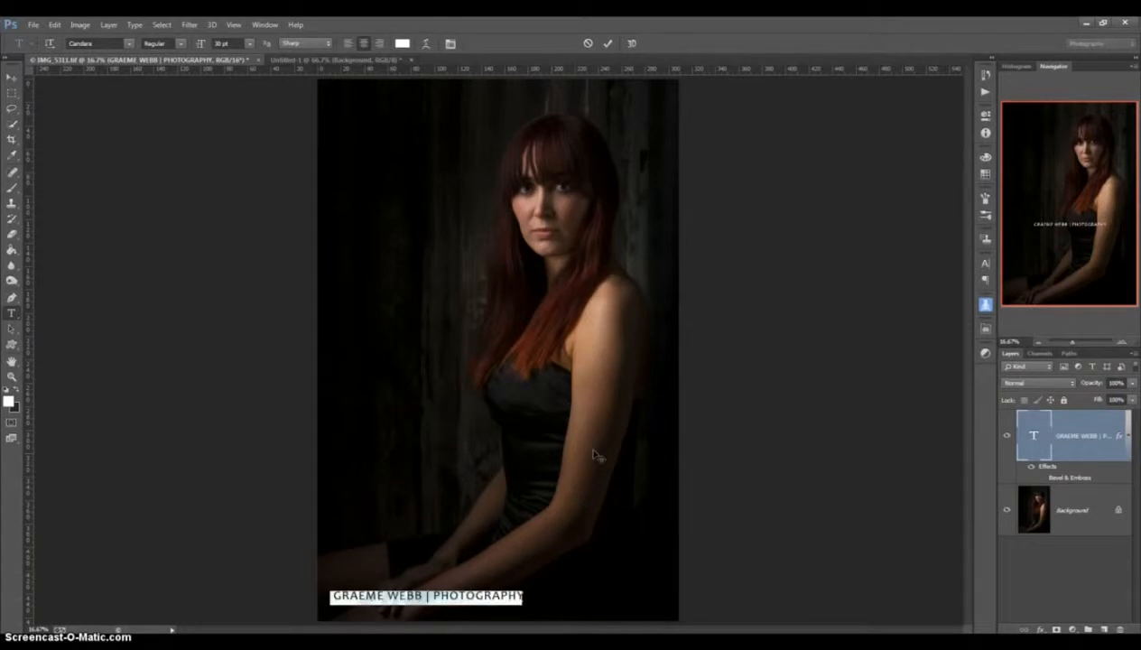
pyautogui.click(522, 620)
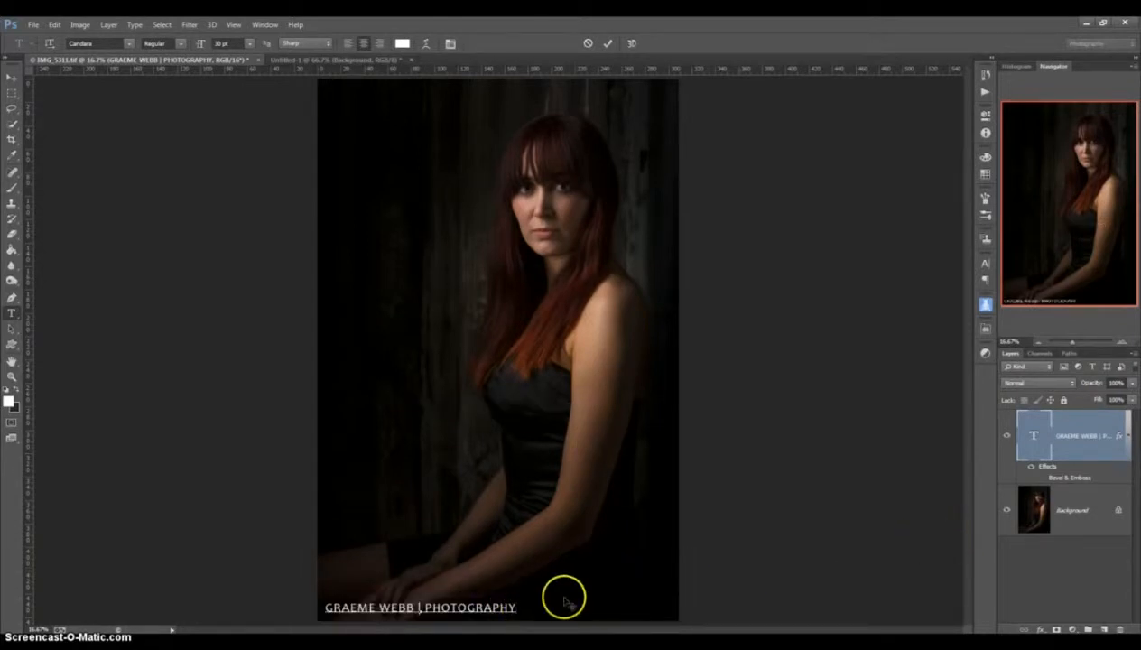
pyautogui.moveTo(1127, 386); pyautogui.dragTo(1087, 400)
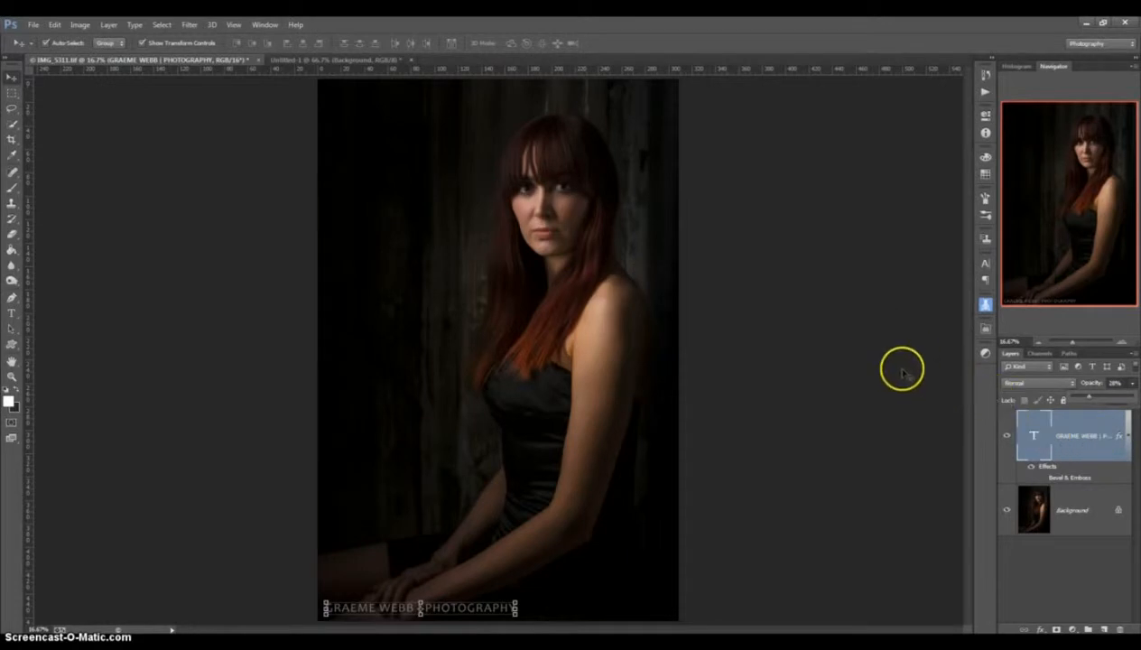
pyautogui.click(100, 474)
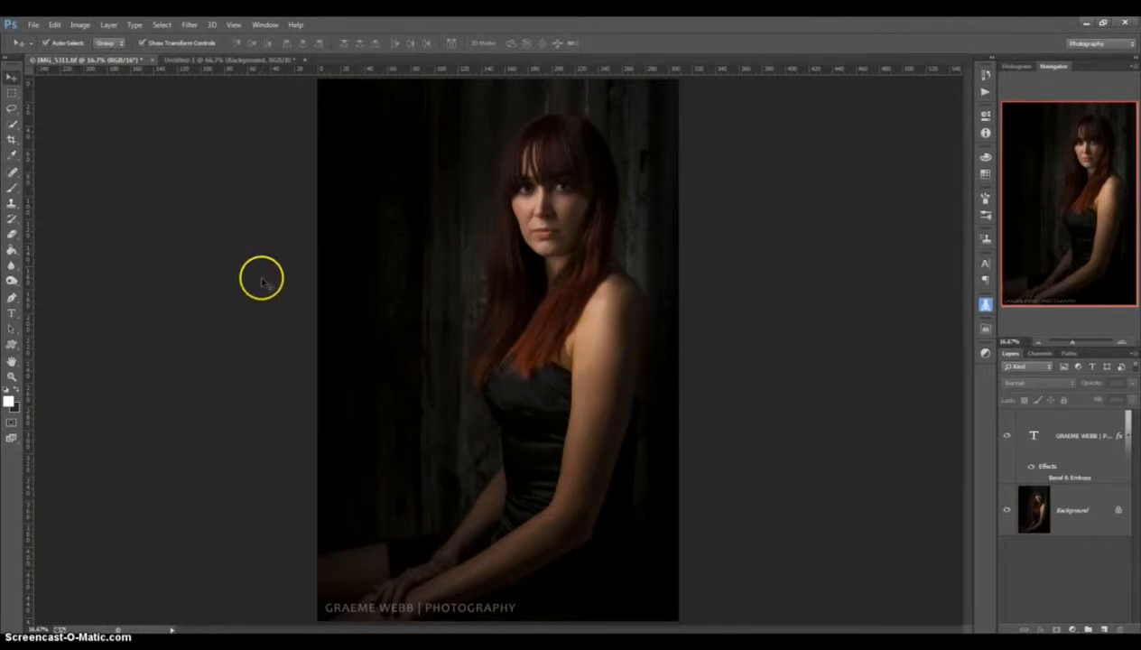
# Step: Flatten the image to a single Background layer and convert it to 8 Bits/Channel
pyautogui.click(106, 29)
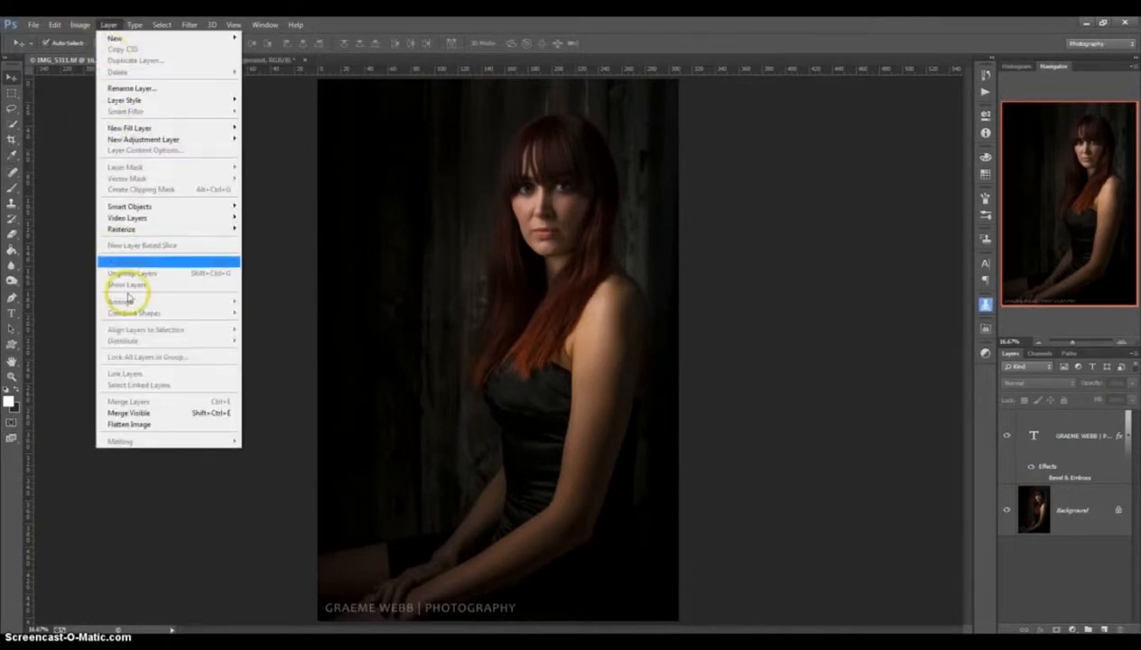
pyautogui.click(163, 424)
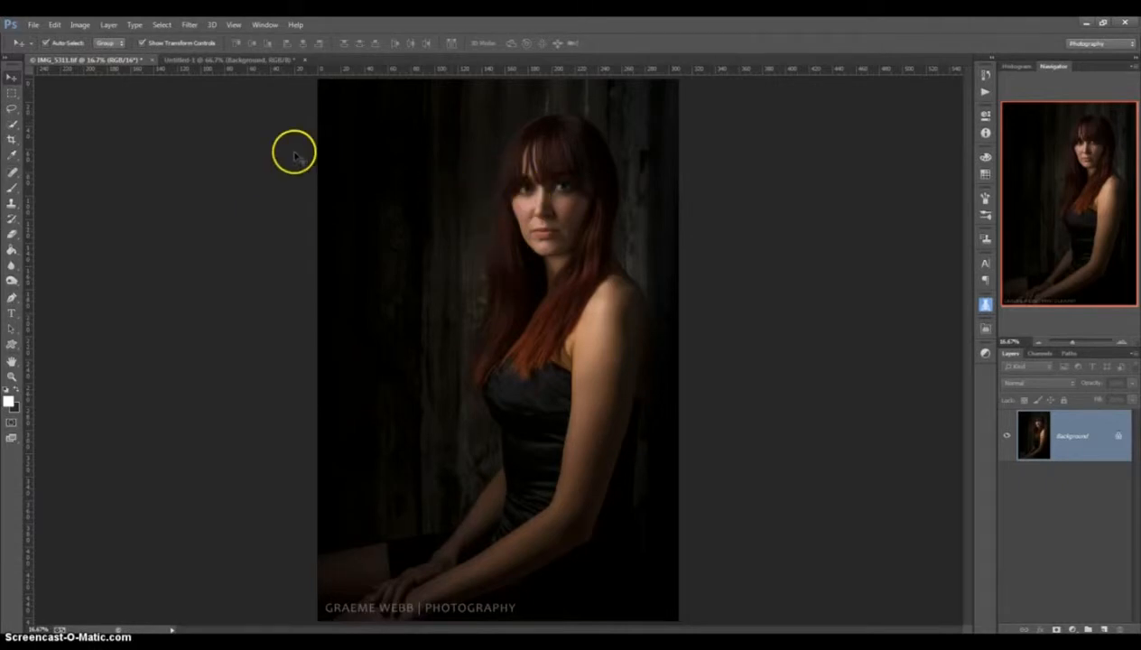
pyautogui.click(82, 24)
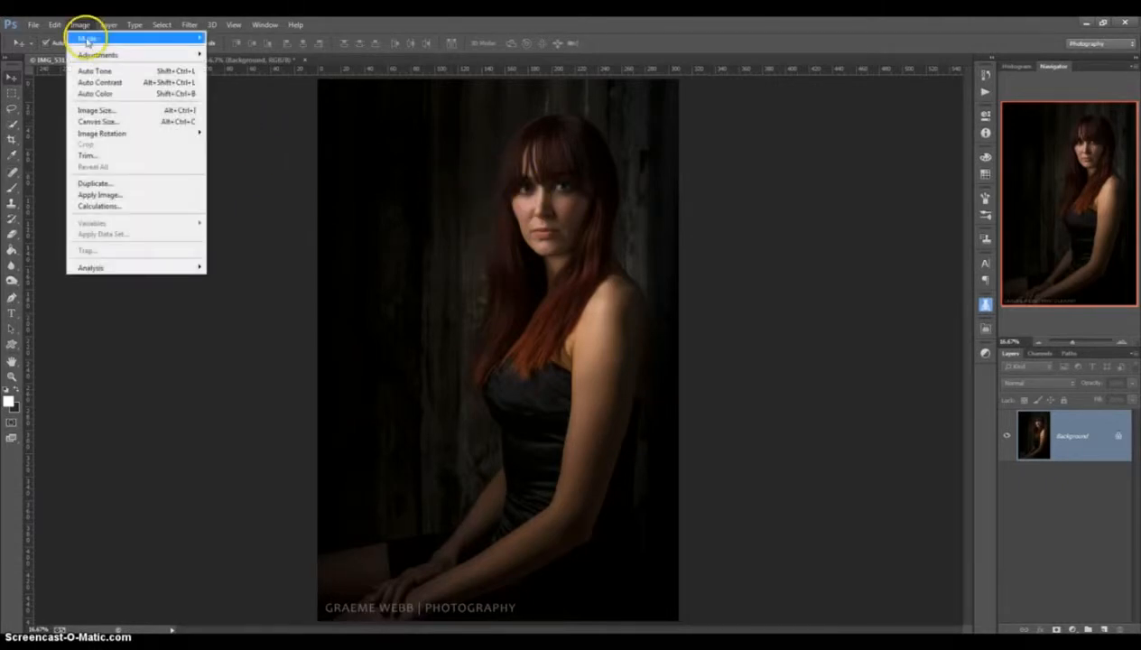
pyautogui.moveTo(87, 40)
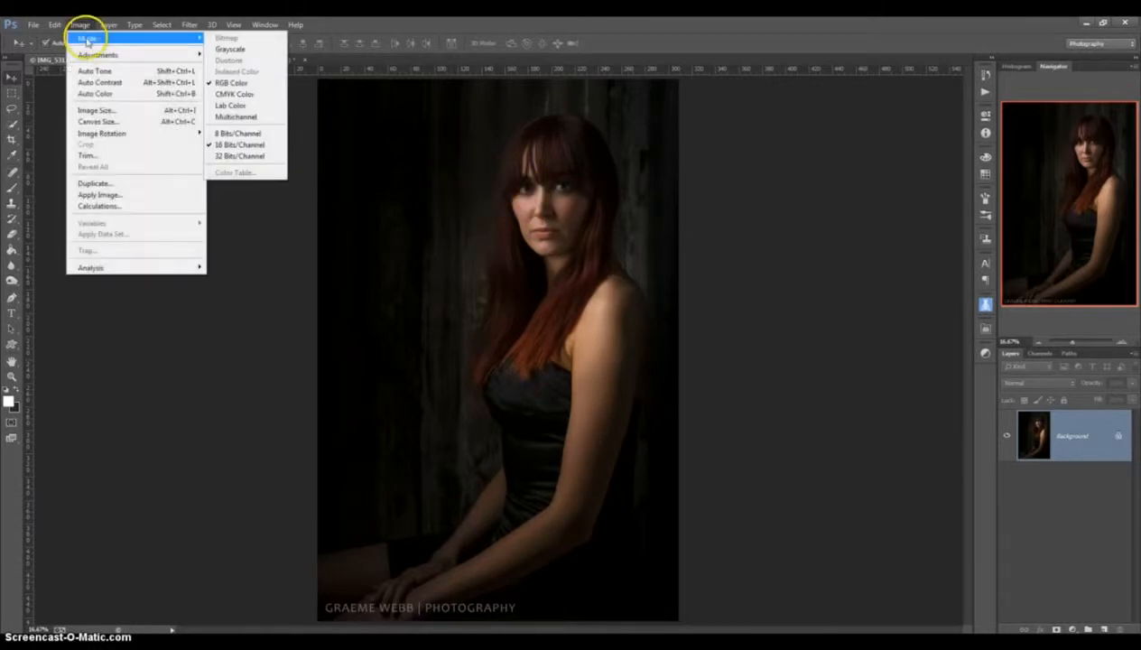
pyautogui.click(229, 133)
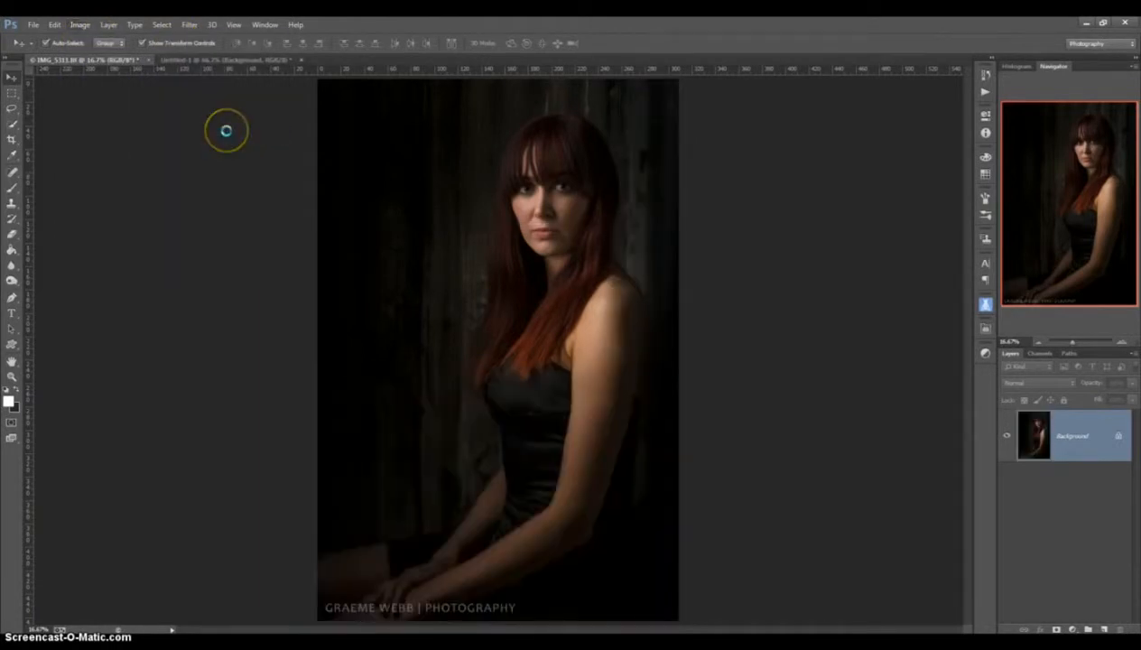
pyautogui.click(189, 25)
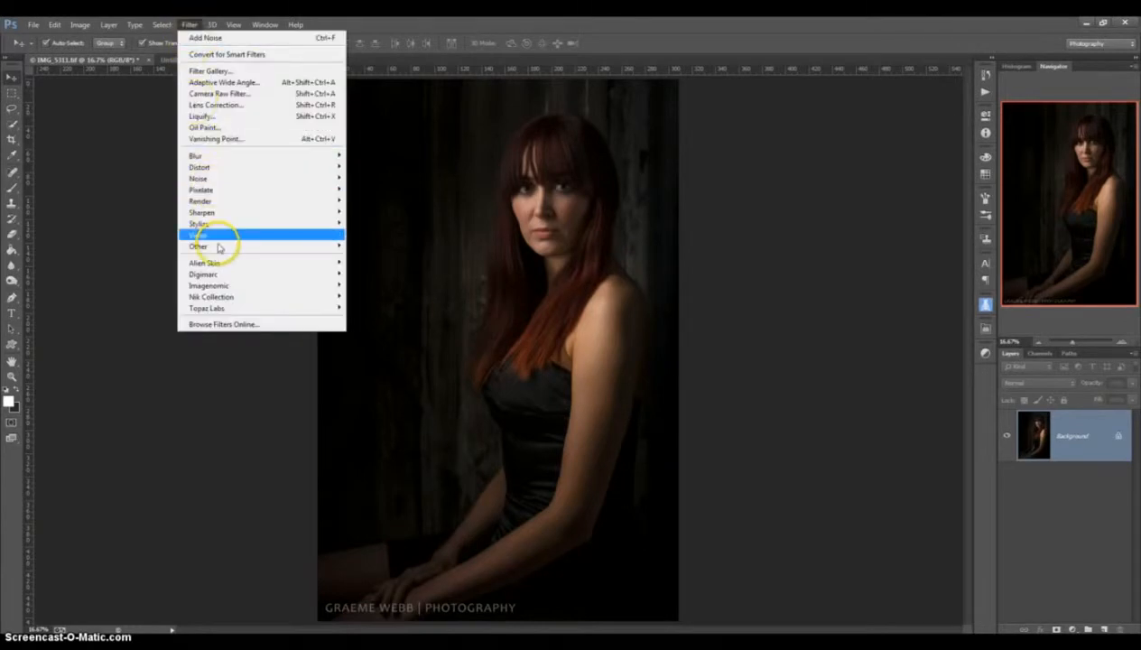
# Step: Set up Digimarc Embed Watermark with copyright year 2014, Restricted Use, Do Not Copy, durability 3
pyautogui.moveTo(225, 280)
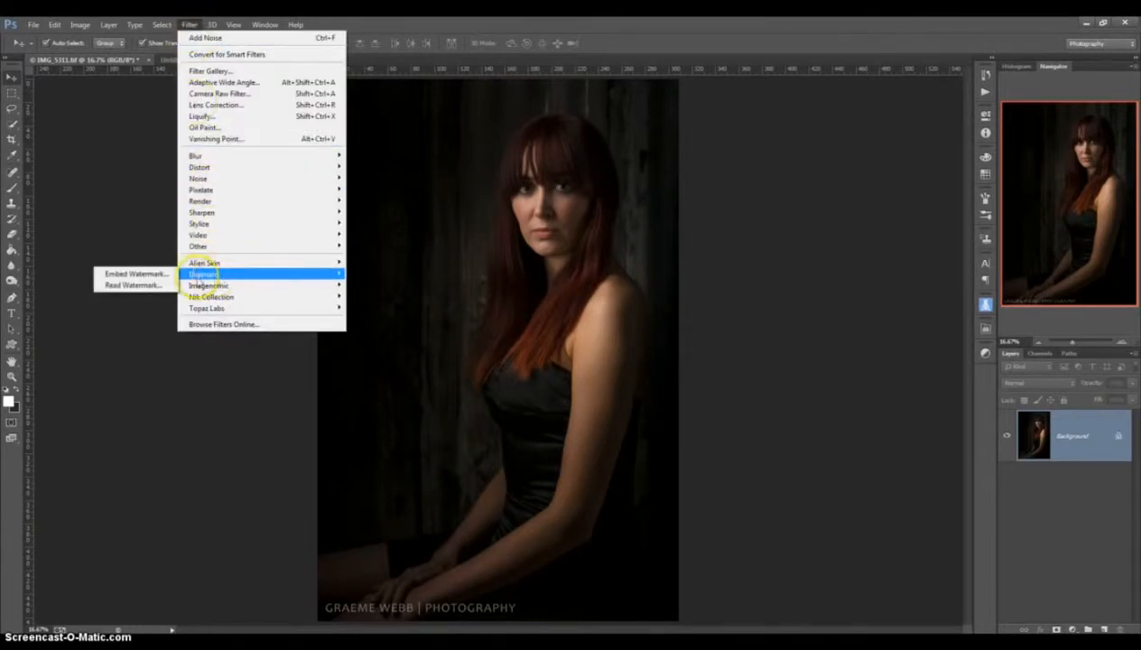
pyautogui.click(136, 274)
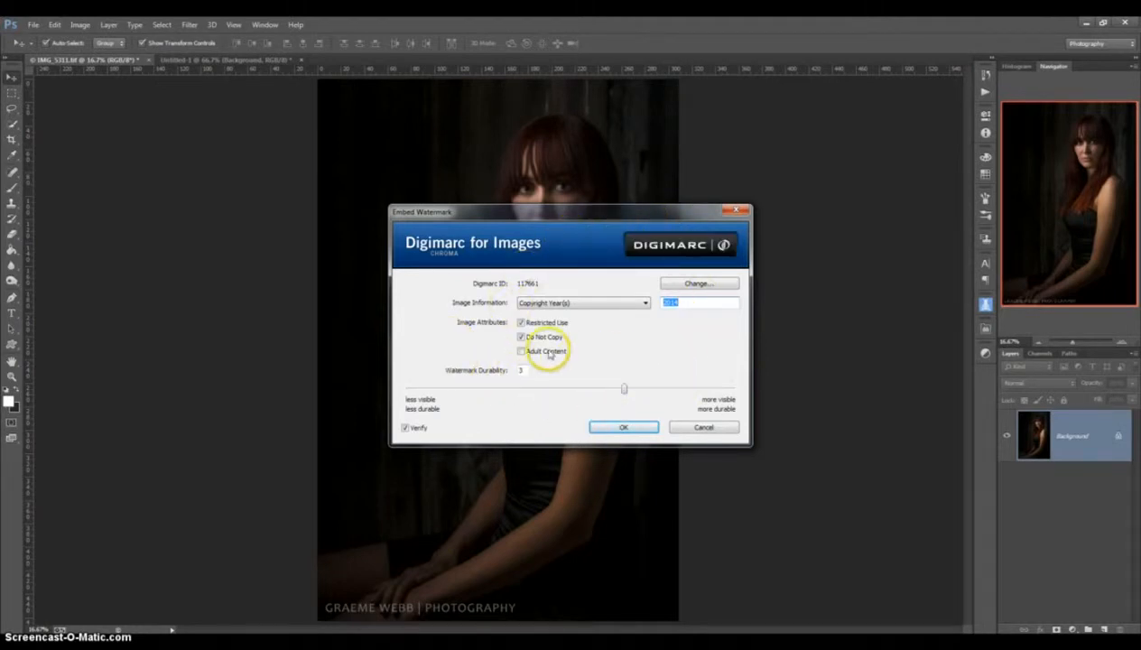
pyautogui.click(523, 301)
pyautogui.click(669, 307)
pyautogui.moveTo(624, 391)
pyautogui.mouseDown()
pyautogui.moveTo(532, 390)
pyautogui.moveTo(477, 428)
pyautogui.moveTo(511, 390)
pyautogui.moveTo(407, 388)
pyautogui.moveTo(766, 387)
pyautogui.moveTo(738, 405)
pyautogui.moveTo(642, 395)
pyautogui.moveTo(630, 408)
pyautogui.mouseUp()
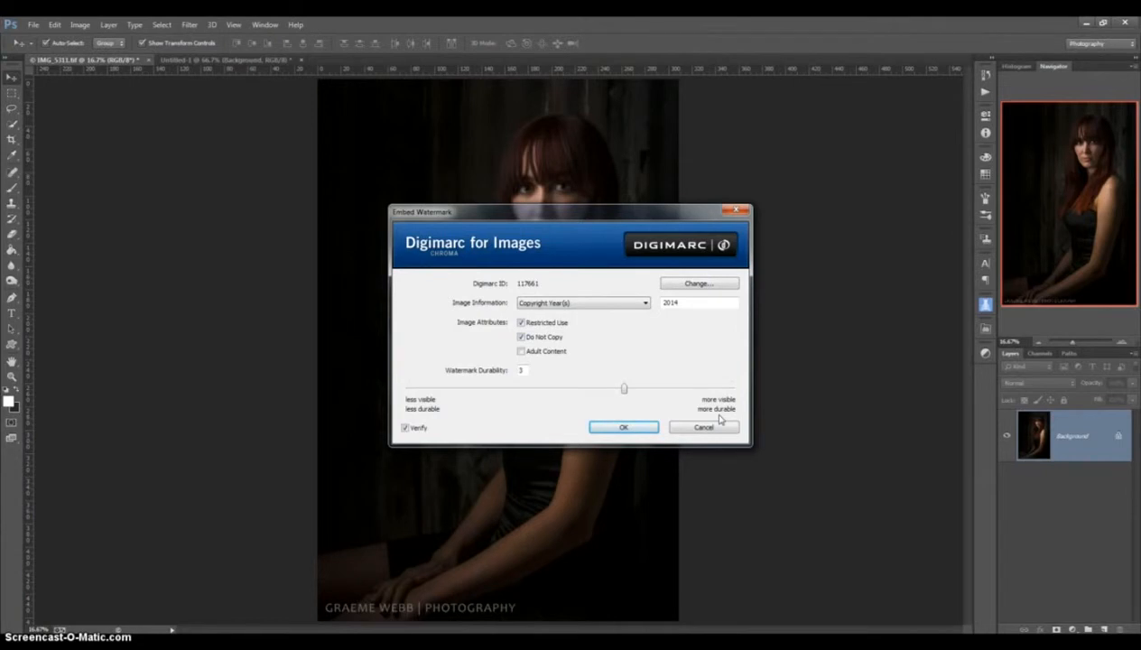
# Step: Embed the Digimarc watermark and accept the verification report
pyautogui.click(626, 427)
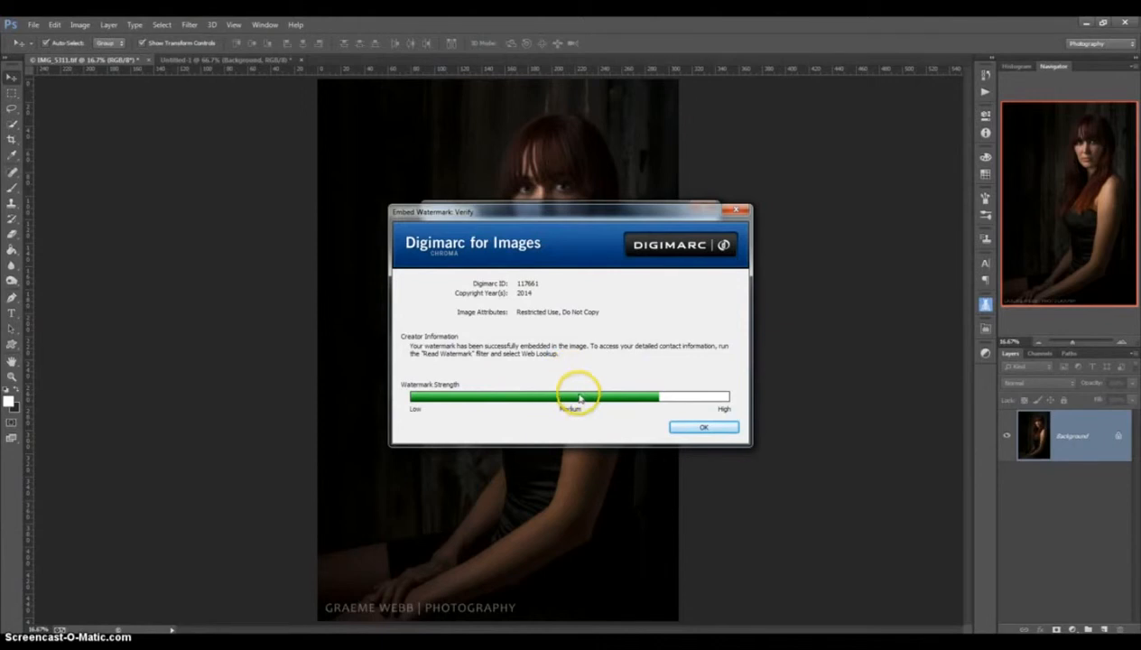
pyautogui.click(704, 429)
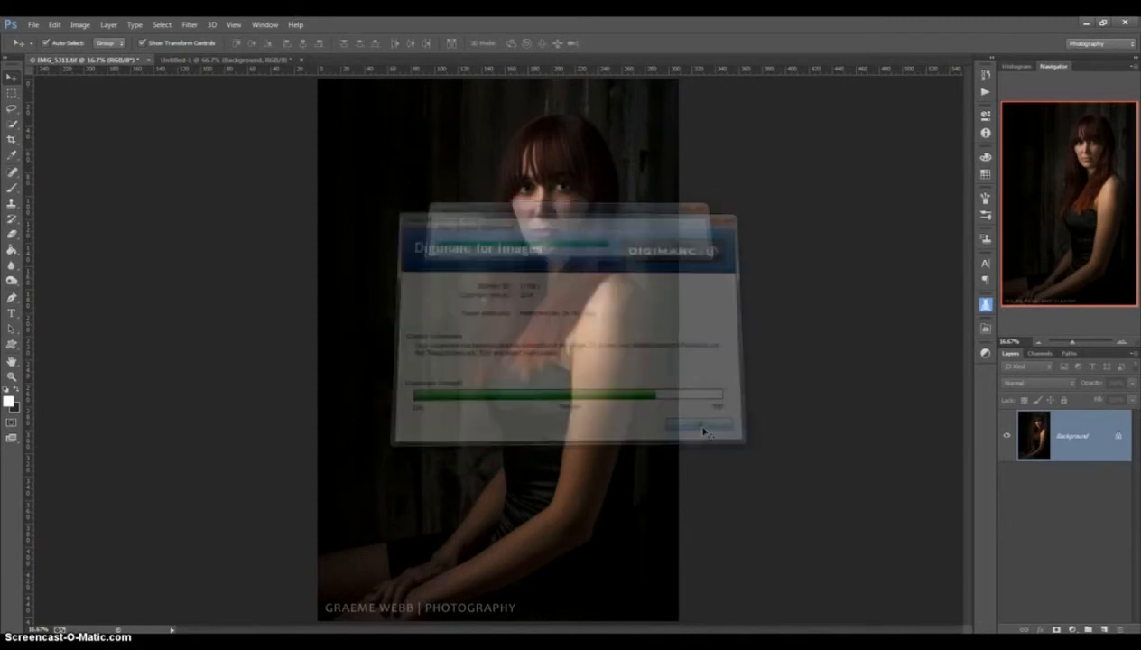